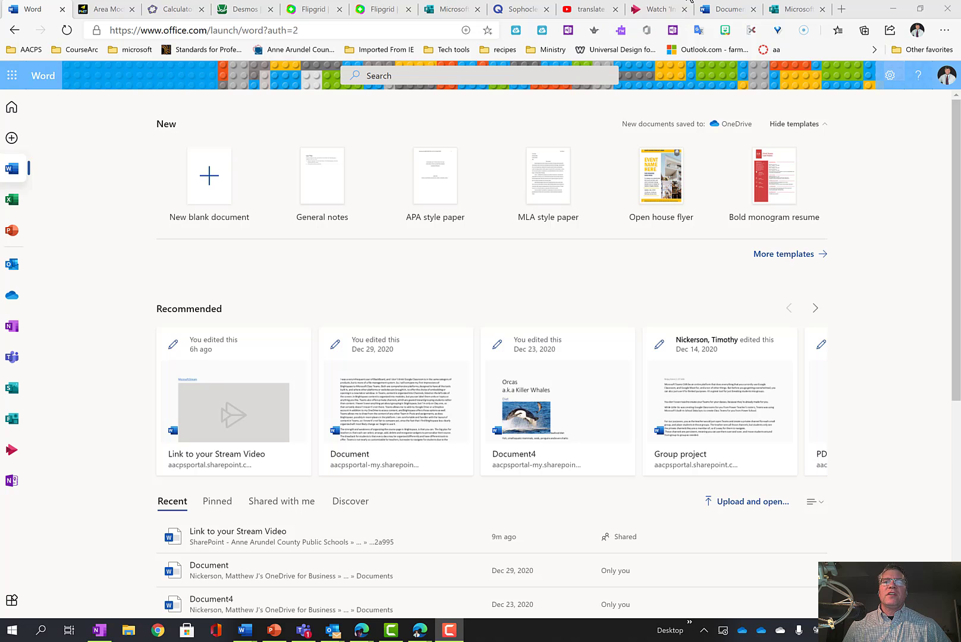
Move the blank document's browser tab beside the Word start page and paste the PhET Area Model Algebra page link into the document
click(719, 13)
drag(718, 13, 97, 33)
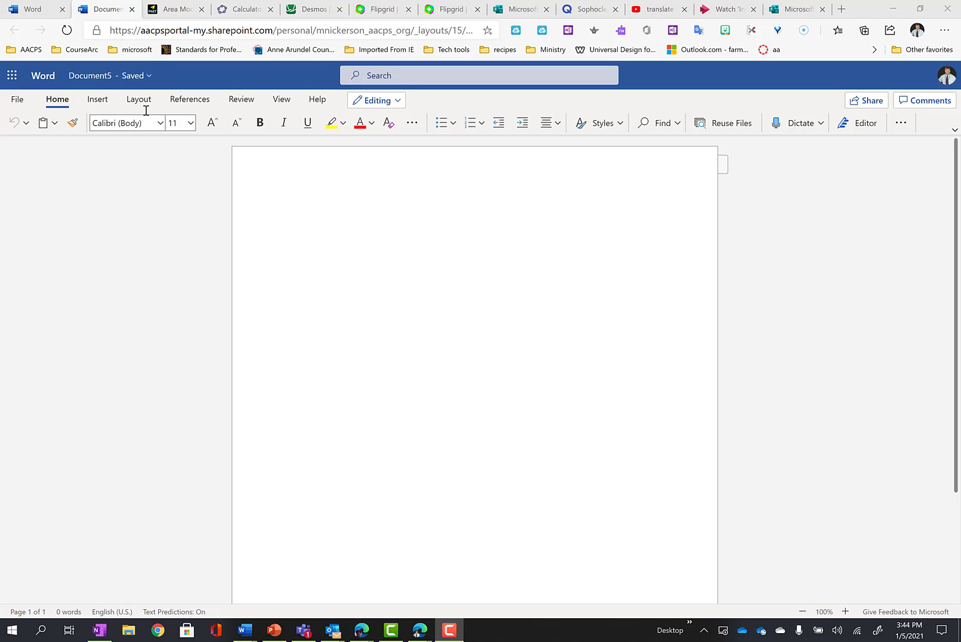
click(176, 14)
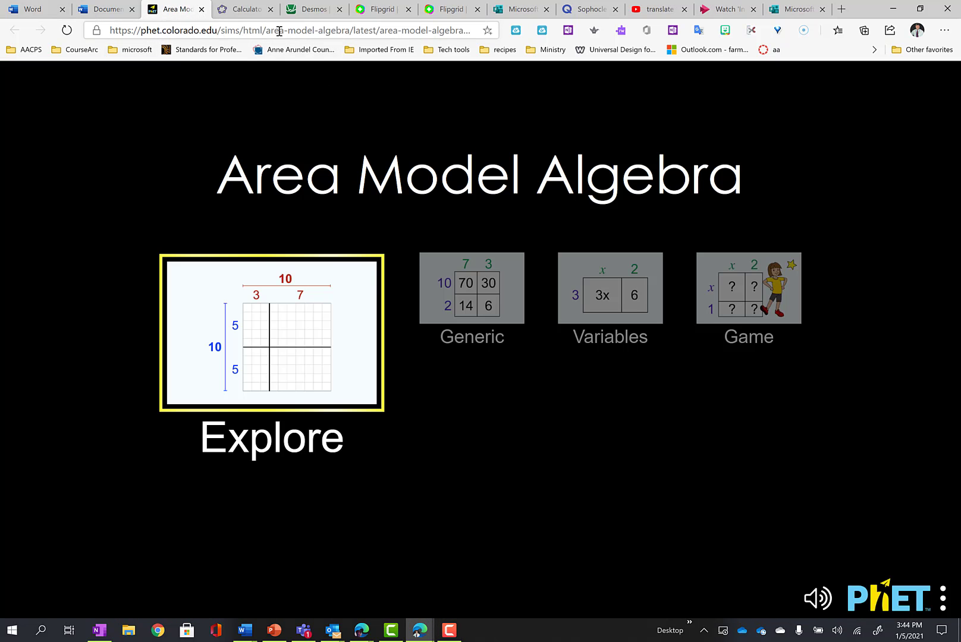
click(319, 31)
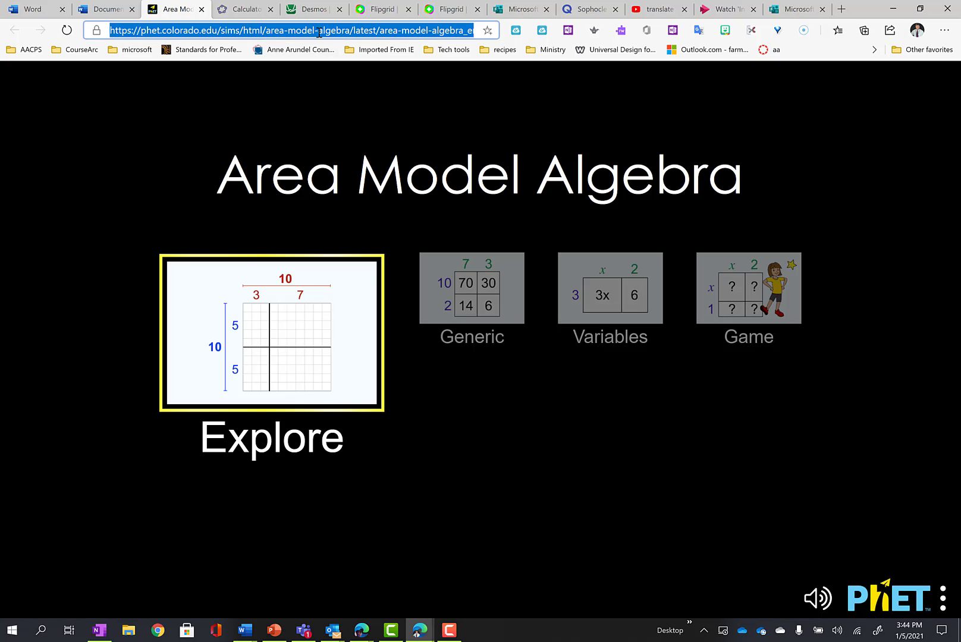
click(110, 12)
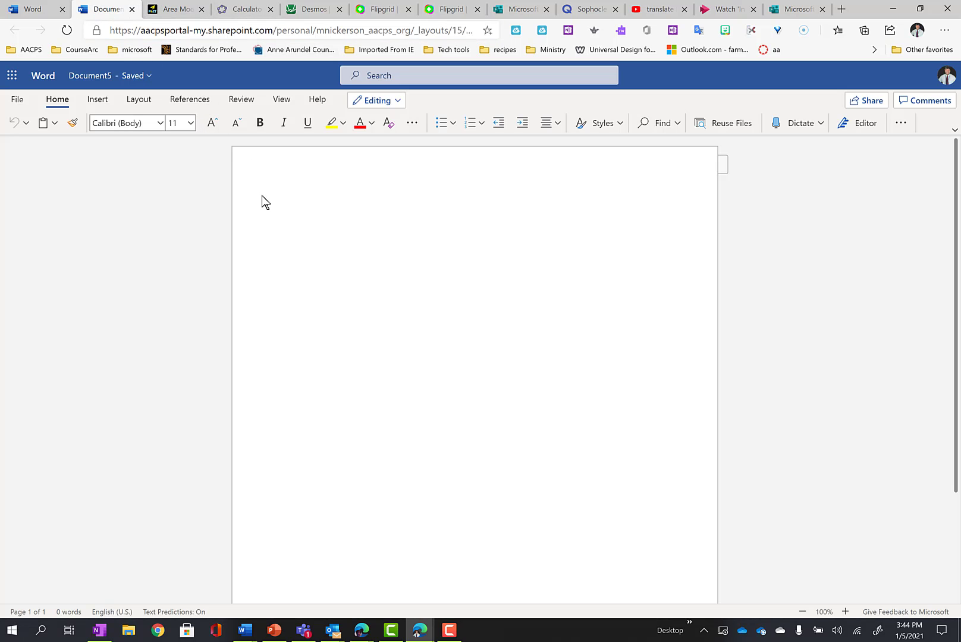
click(187, 13)
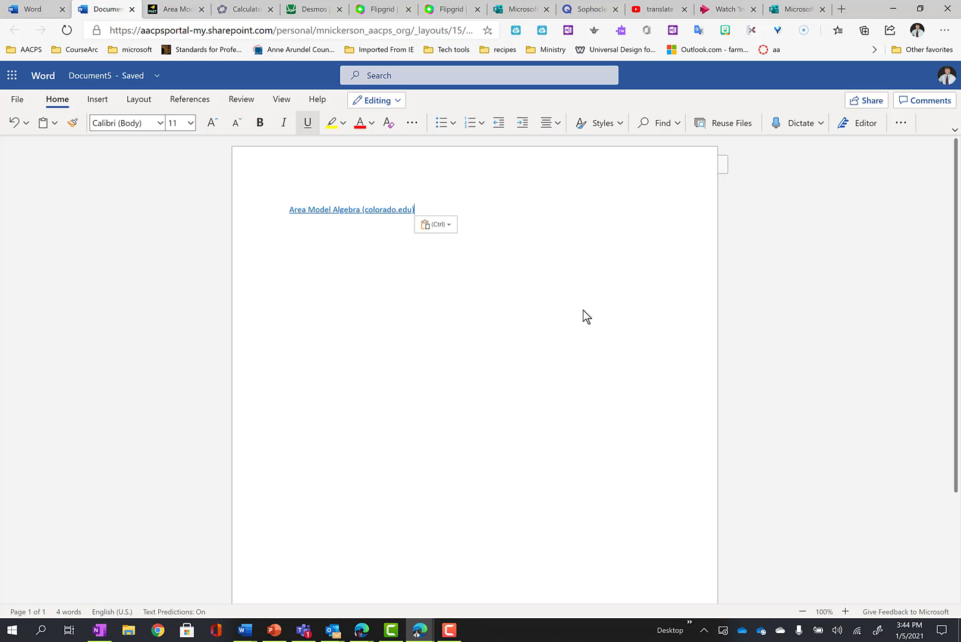
key(Return)
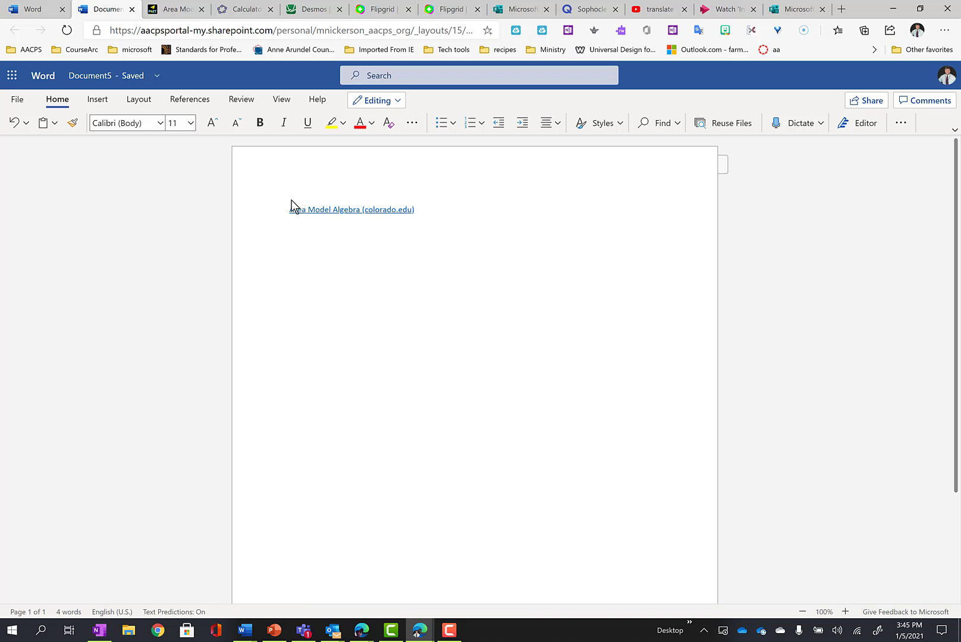
Copy the GeoGebra Calculator Suite page address and paste it as a link on the document's second line
click(232, 11)
click(185, 29)
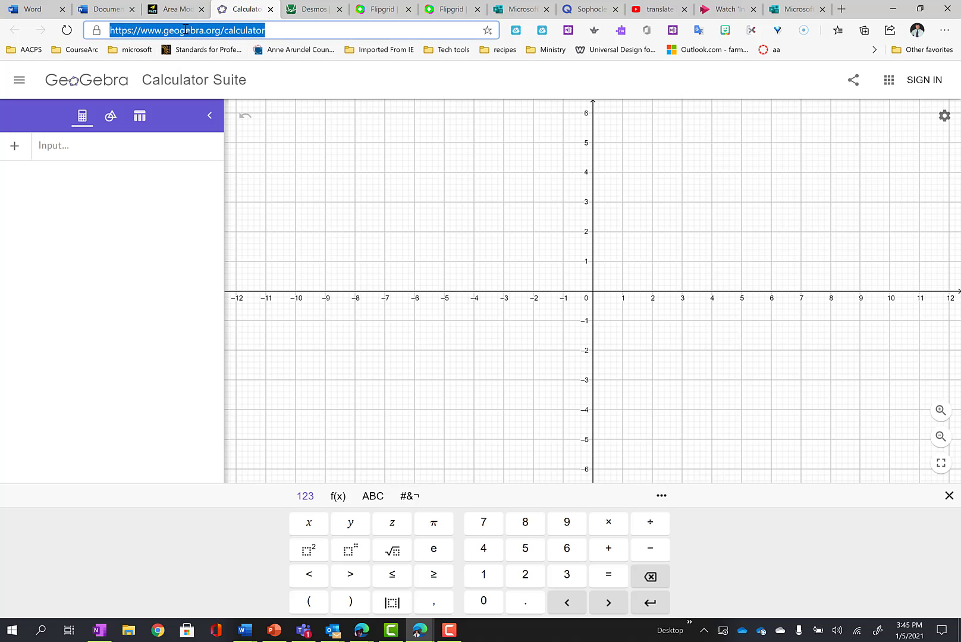
click(110, 9)
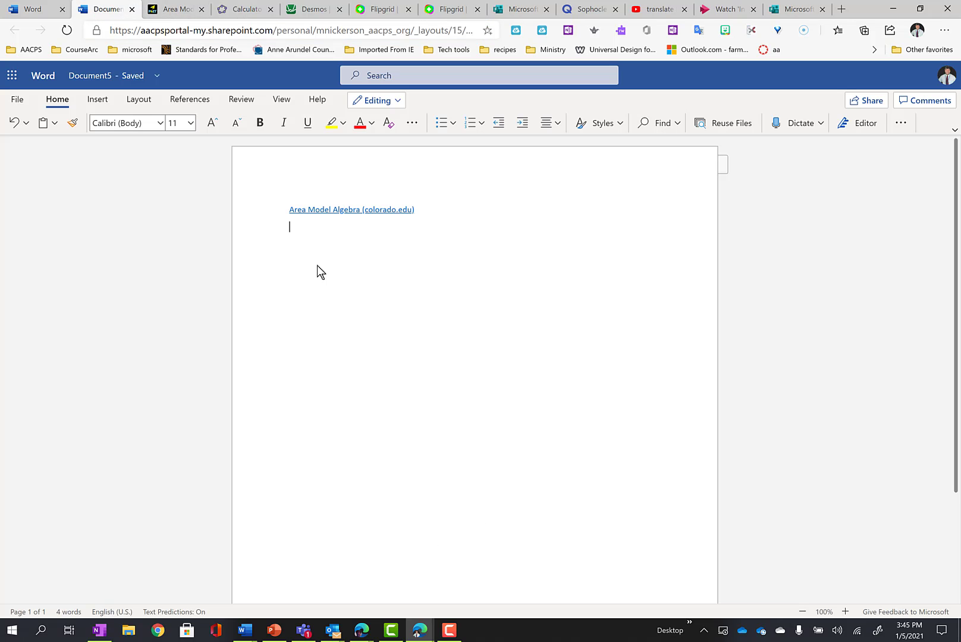
text(Calculator Suite - GeoGebra)
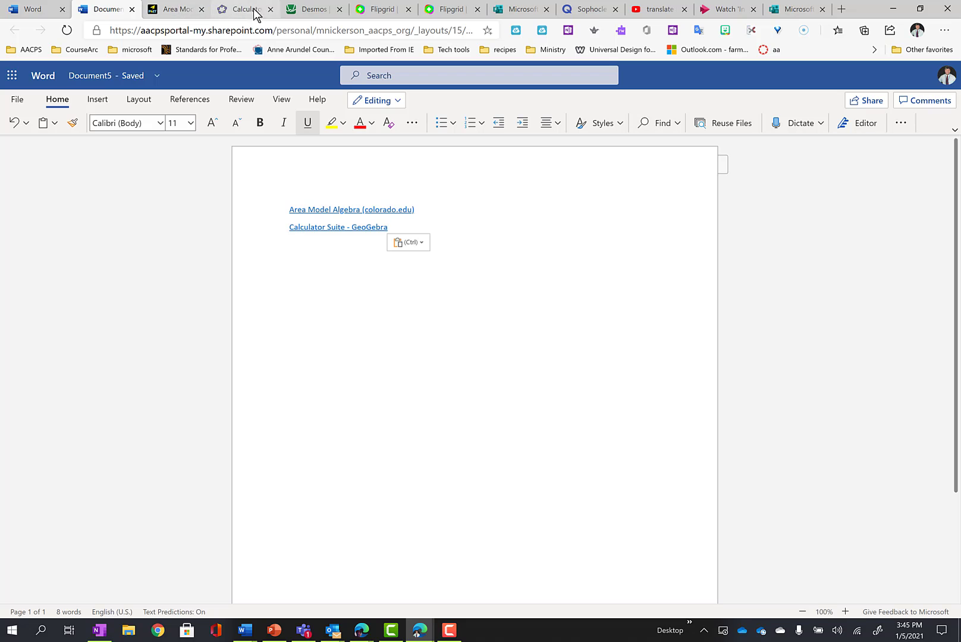
Copy the Desmos Graphing Calculator address and paste it as a link on a new line below the GeoGebra link
click(308, 8)
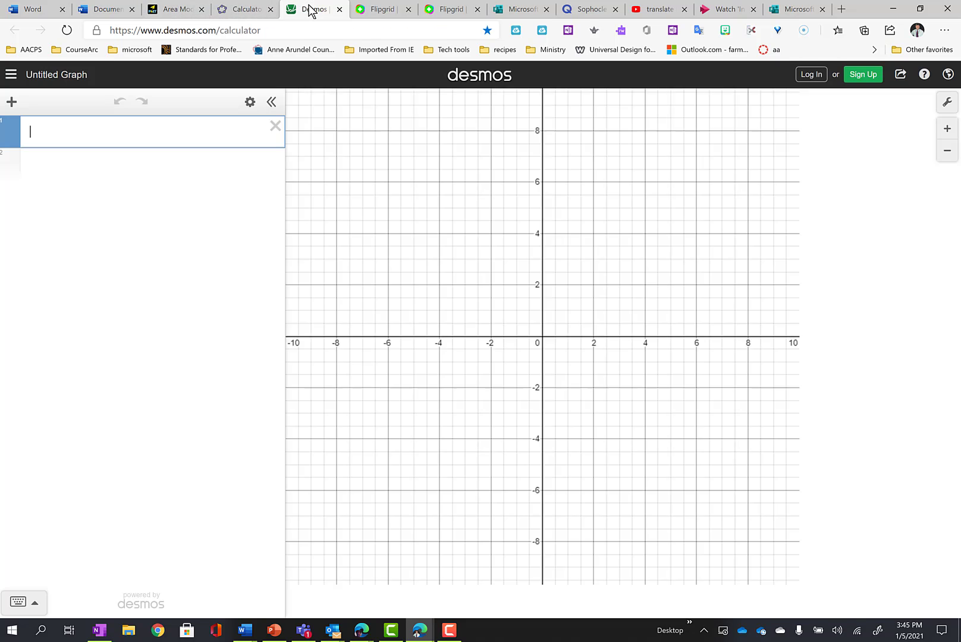
click(184, 27)
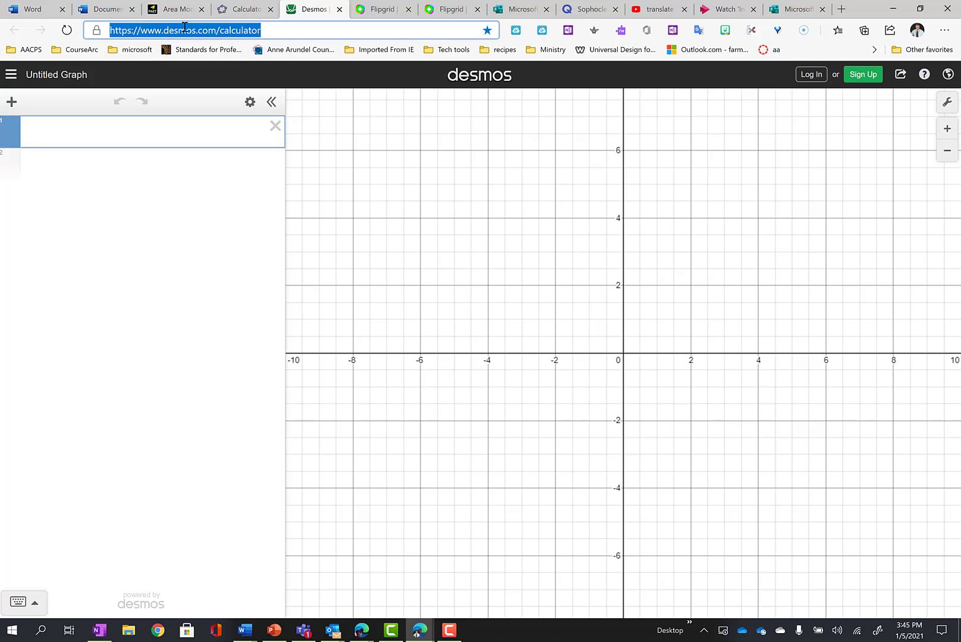
click(106, 9)
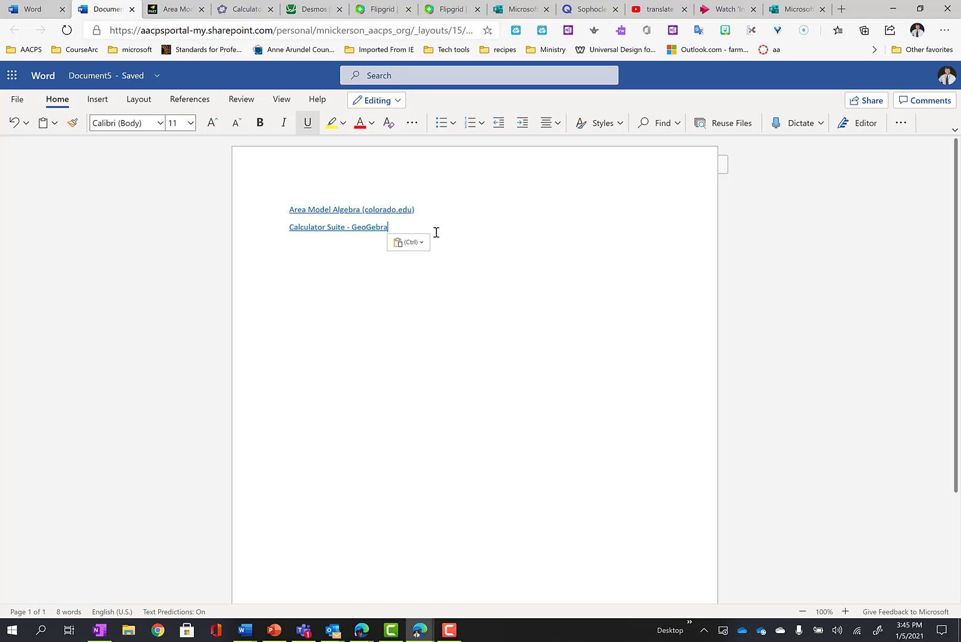
key(Return)
text(Desmos | Graphing Calculator)
key(Return)
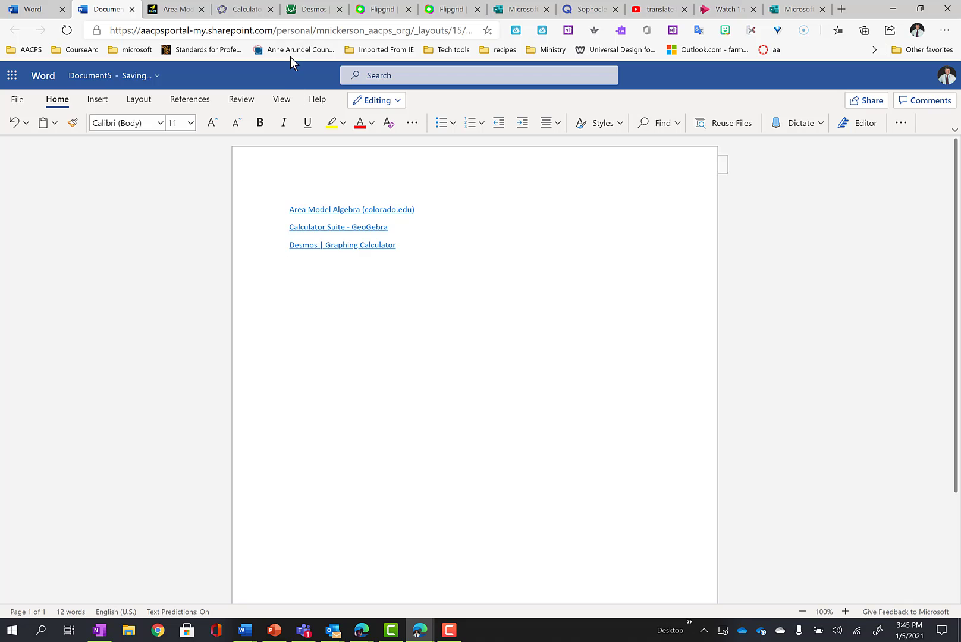
Copy the address of the Flipgrid Training group page and paste it as a link below the Desmos link
click(380, 12)
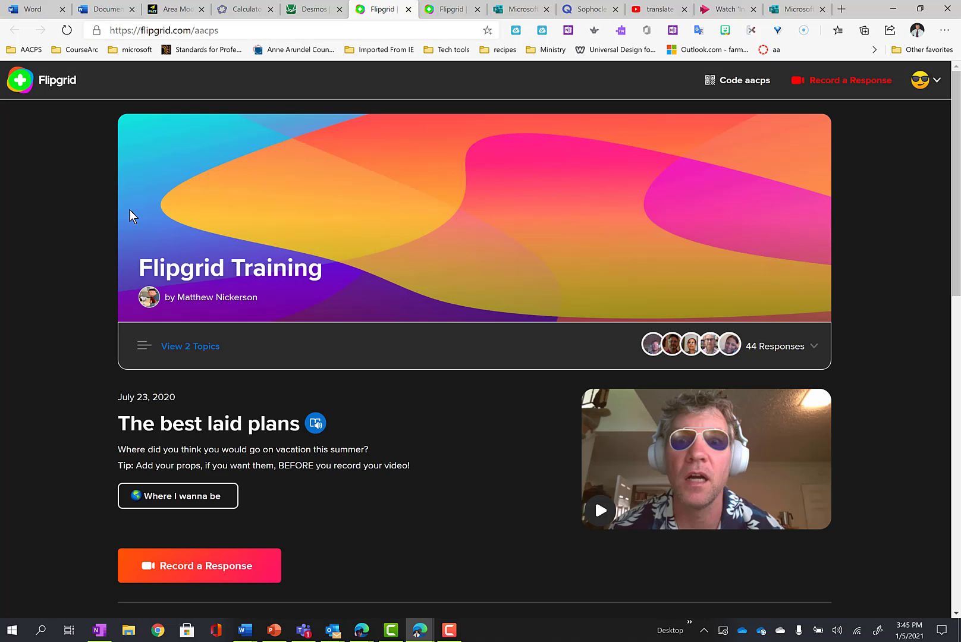
click(148, 30)
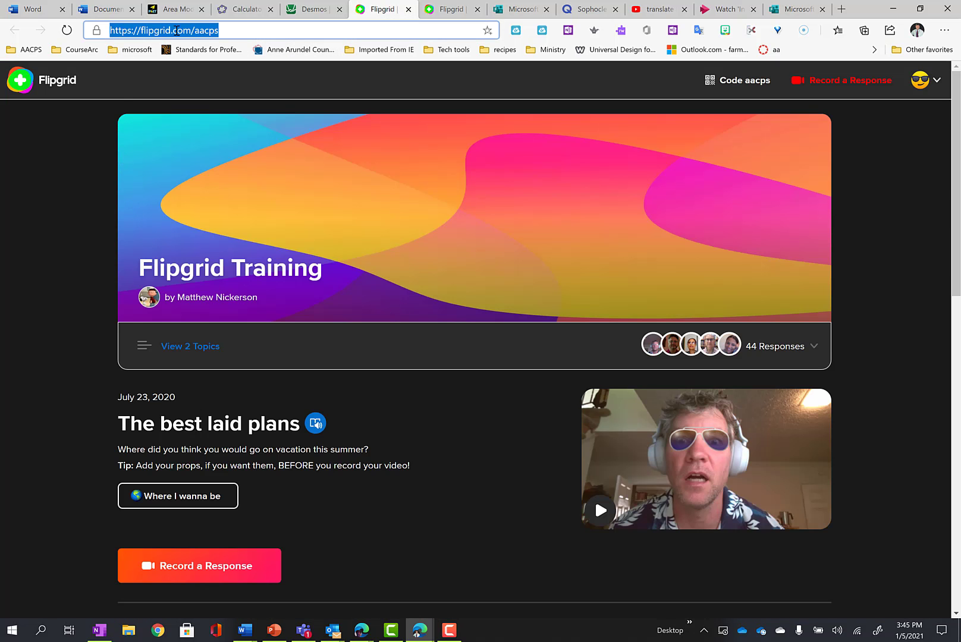
click(107, 9)
text(Flipgrid | Flipgrid Training)
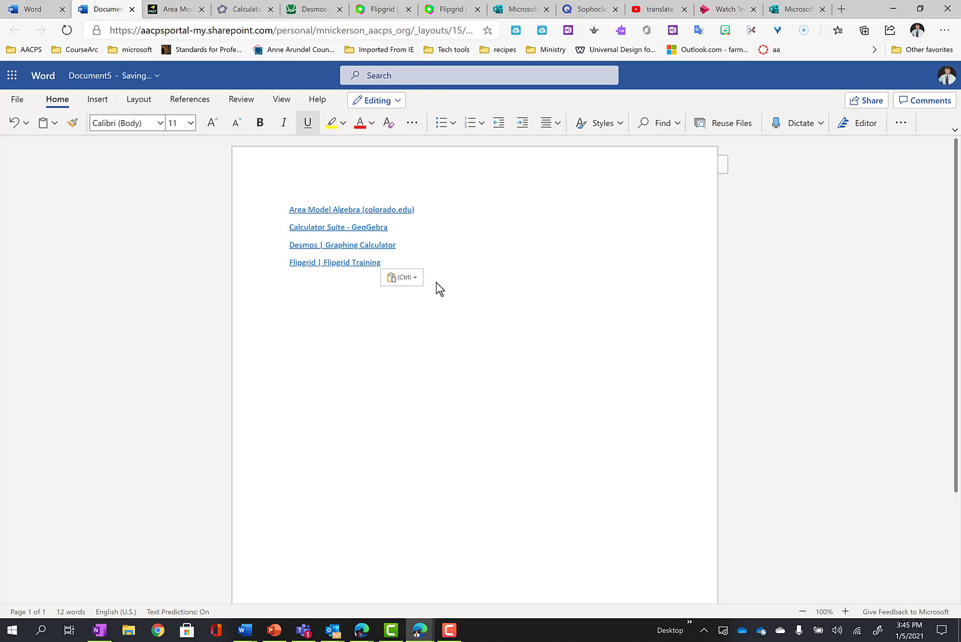
Copy the address of the Flipgrid topic "The best laid plans" and paste it as a link under the first Flipgrid link
click(426, 11)
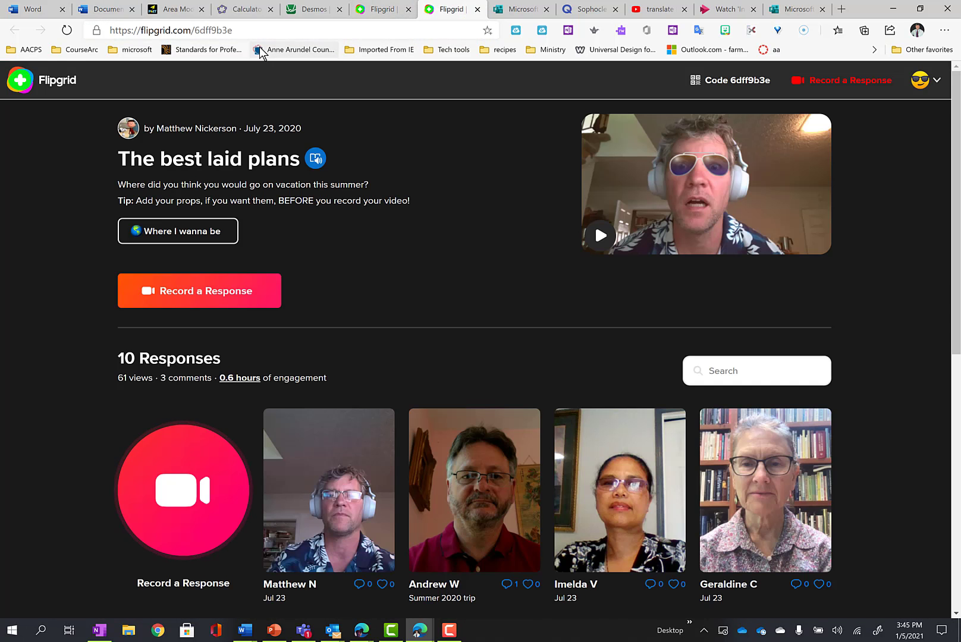
click(259, 31)
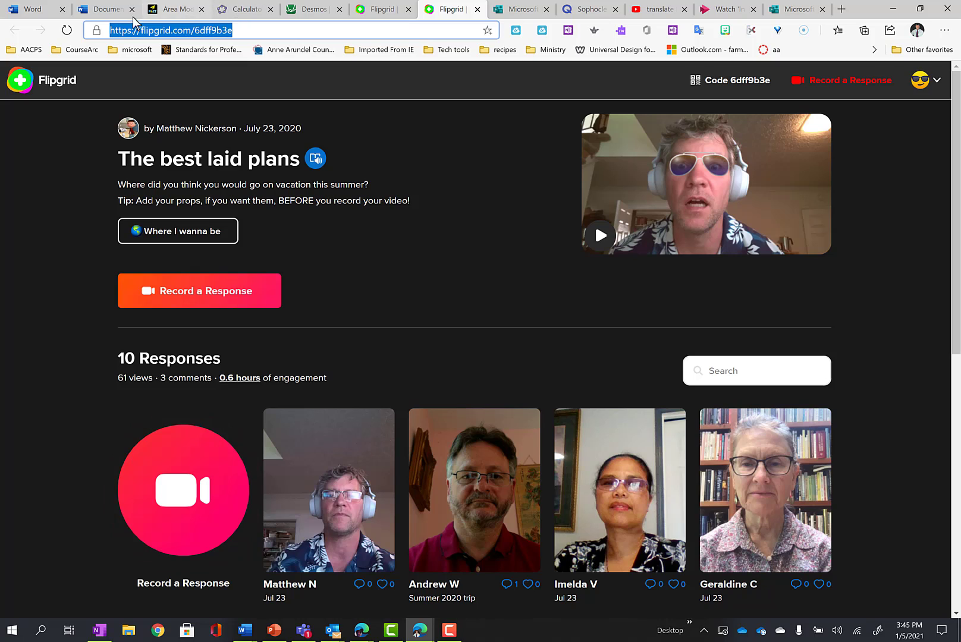
click(106, 11)
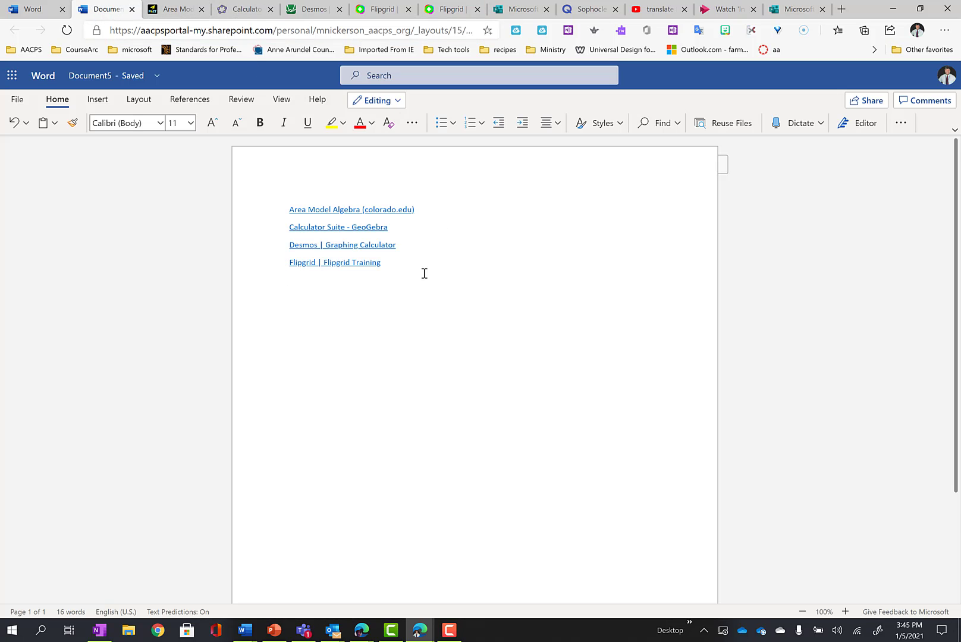
text(Flipgrid | Flipgrid Training)
Close the Nearpod District Account upgrade form and paste the Quizlet Sophocles flashcards link on a new line of the document
click(520, 9)
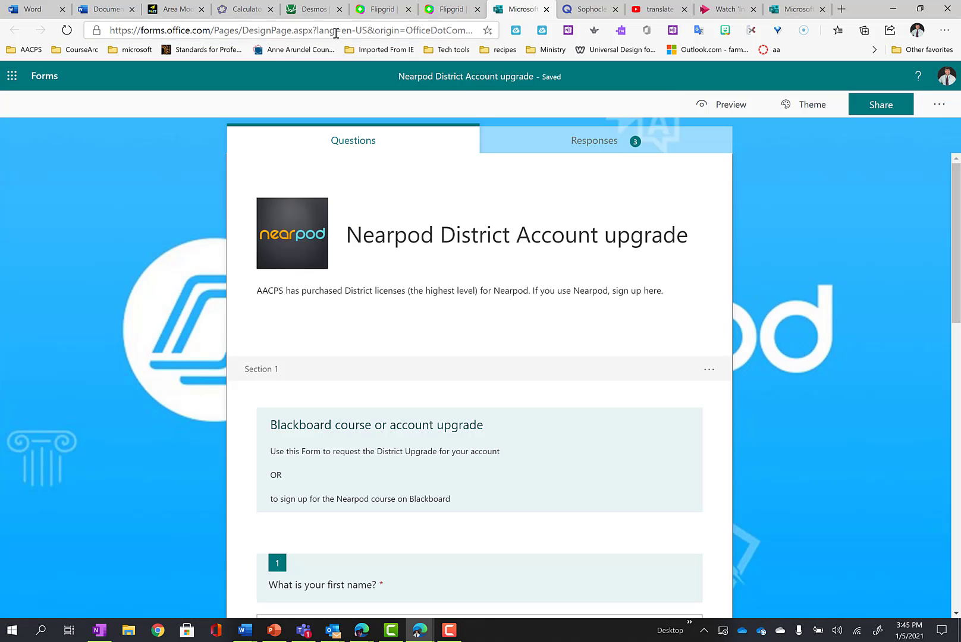
click(545, 9)
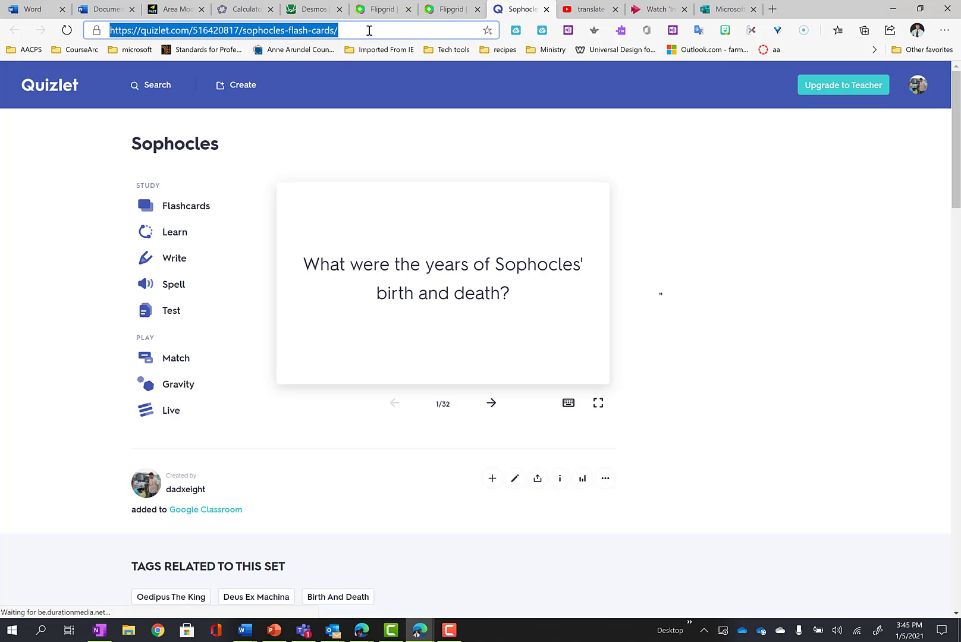
click(105, 9)
click(411, 308)
text(Sophocles Flashcards | Quizlet)
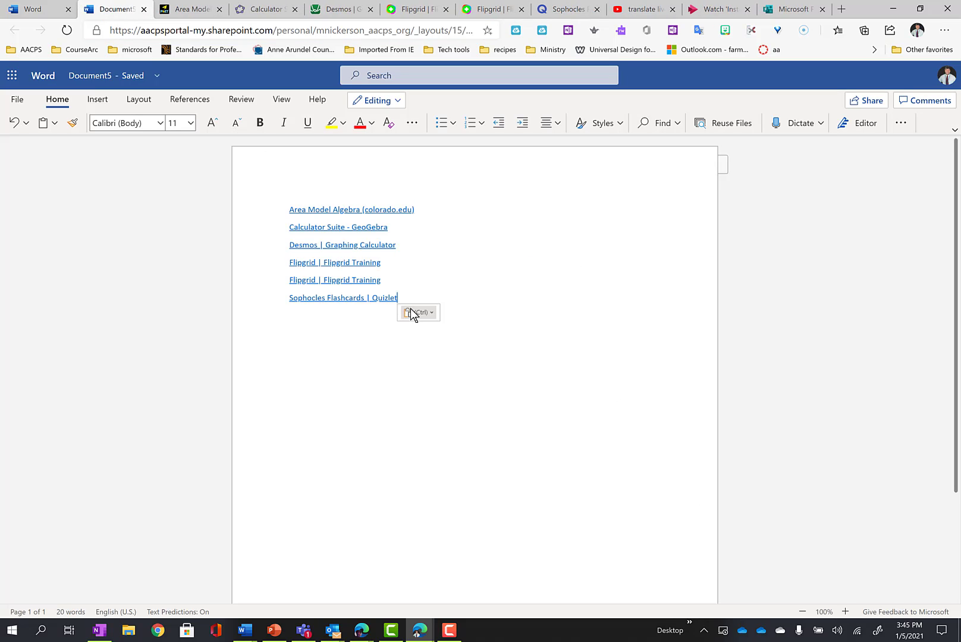
key(Return)
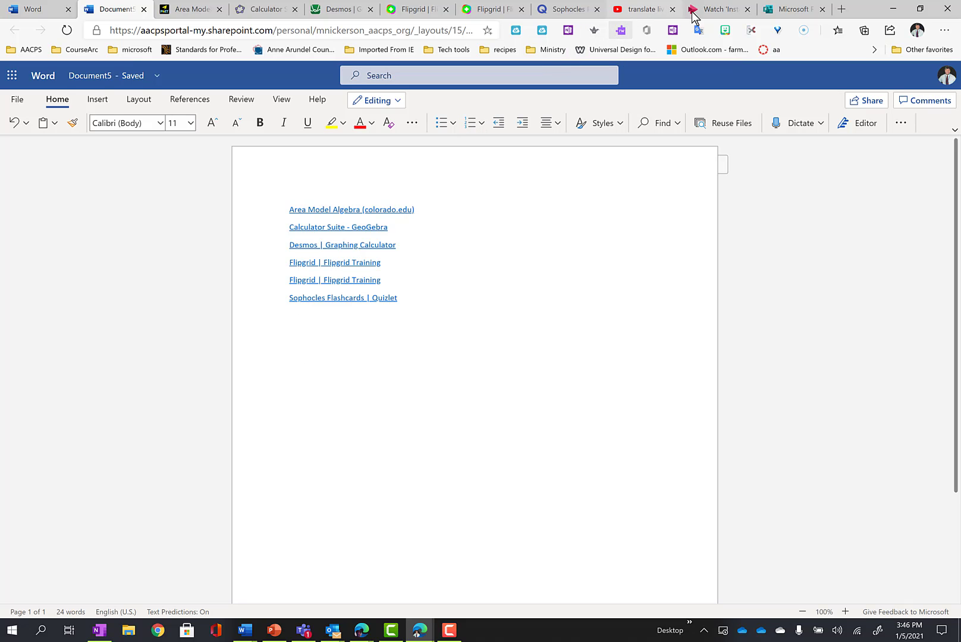
Copy the address of the Practice Math Quiz form and paste it as a link below the Quizlet link
click(787, 9)
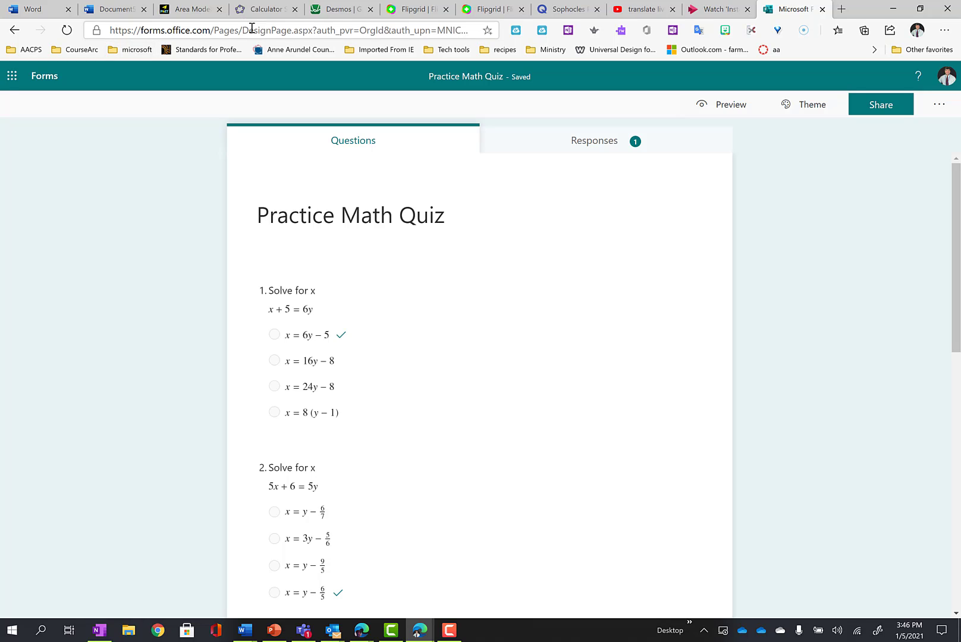
click(252, 28)
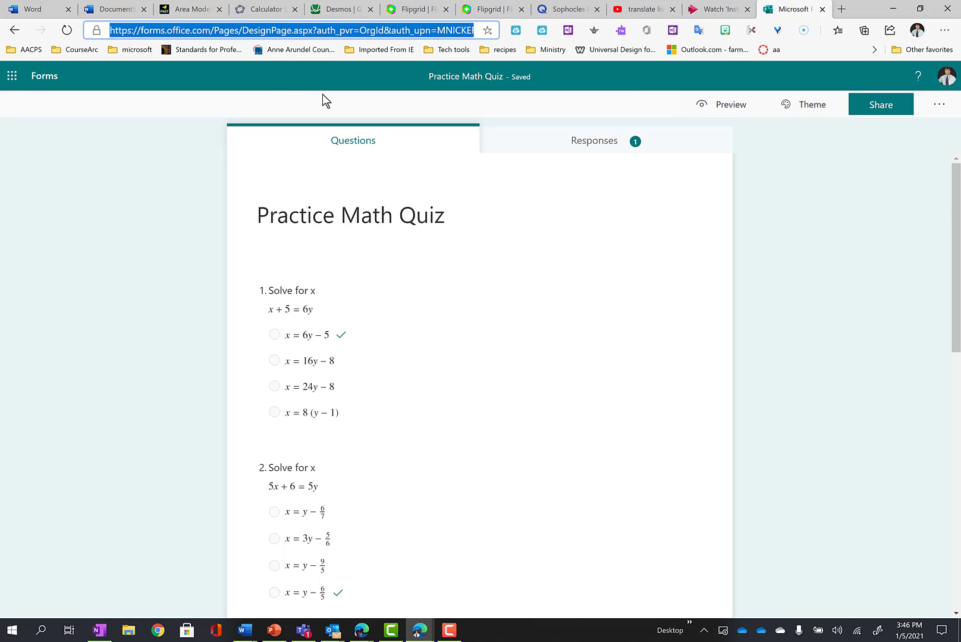
click(117, 10)
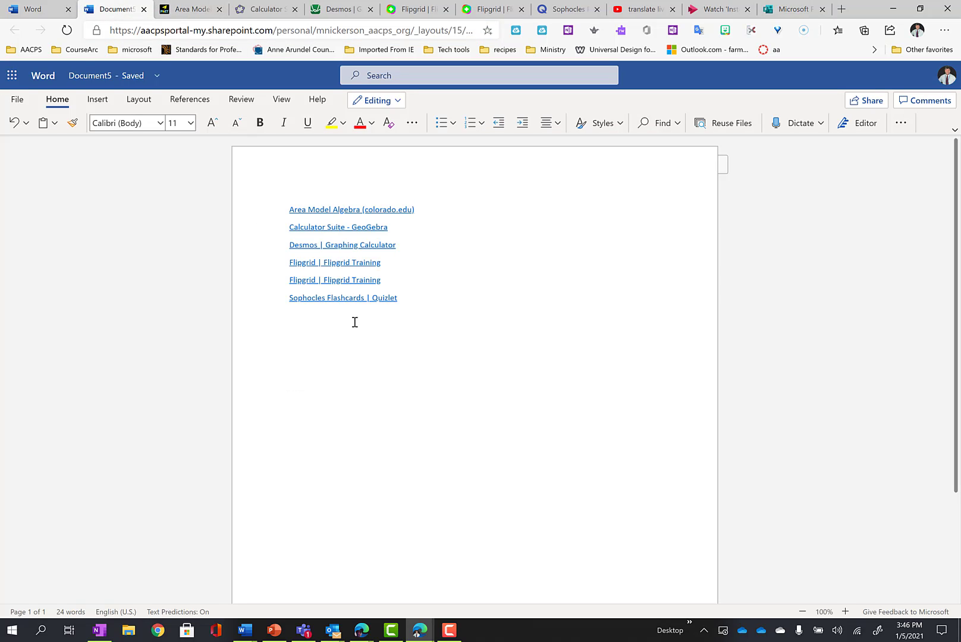
text(Microsoft Forms (office.com))
key(Return)
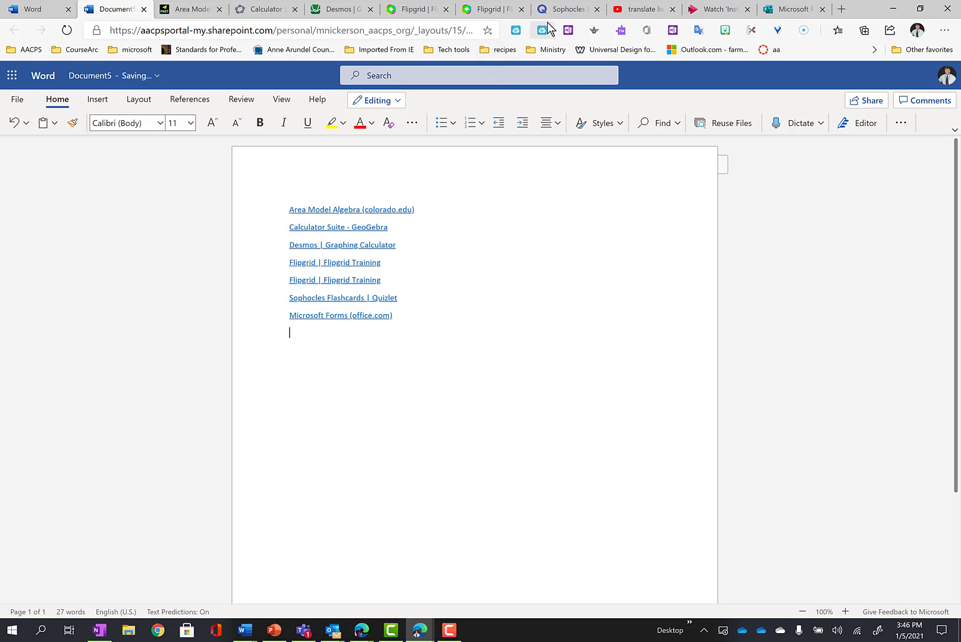
Change the display text of the Microsoft Forms link to "Microsoft Forms Algebra Quiz"
right_click(333, 319)
click(370, 331)
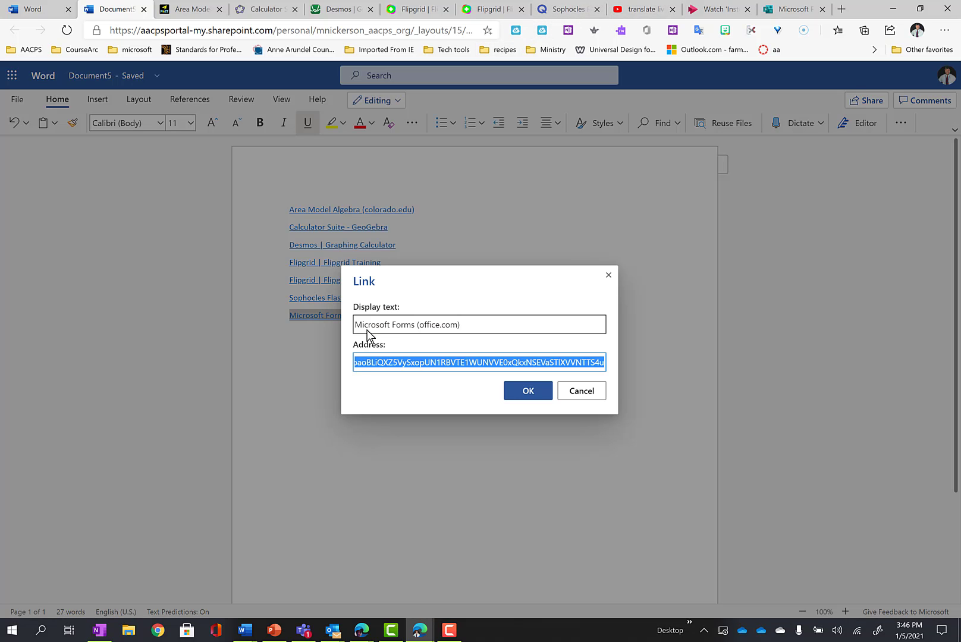
click(465, 323)
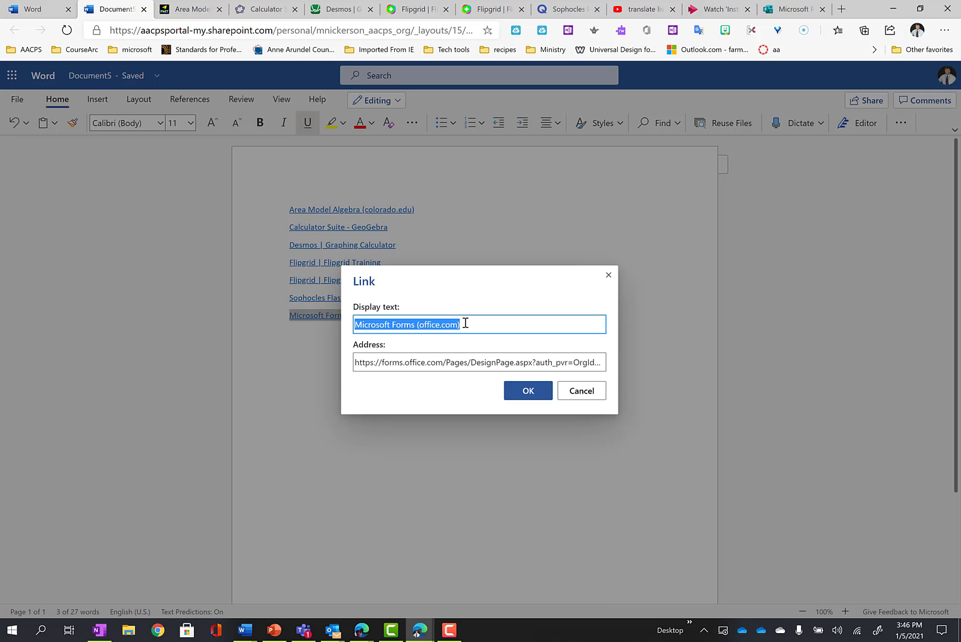
click(465, 323)
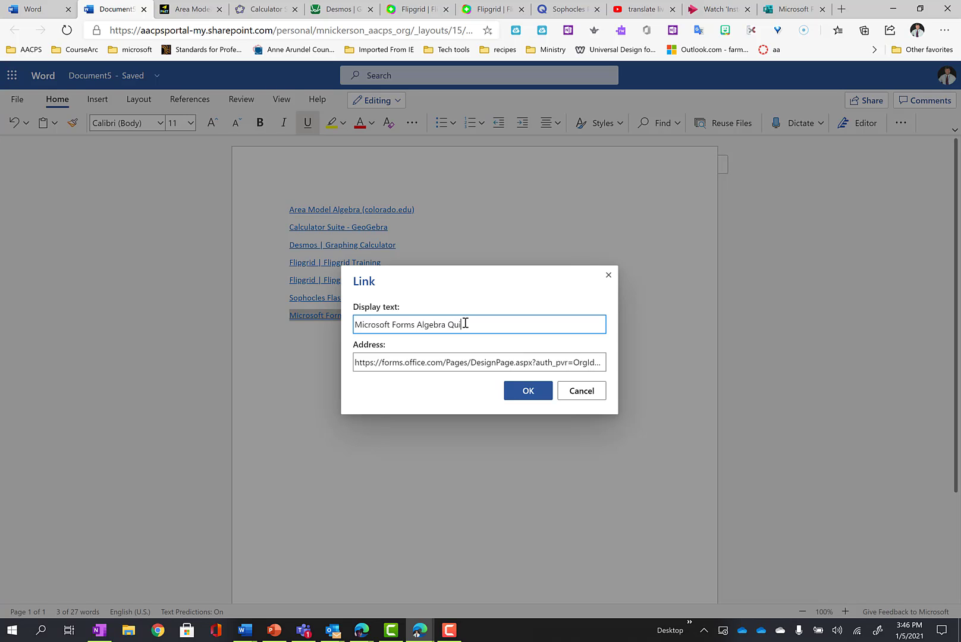
click(520, 396)
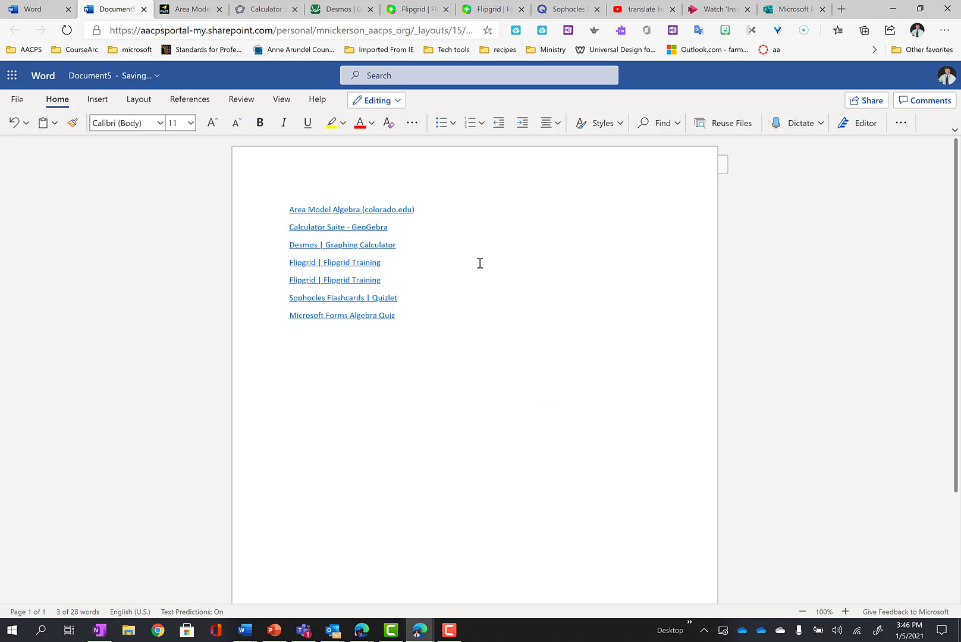
Copy the share link of the YouTube video "translate live captions in OneNote" and paste it below the Forms quiz link
click(648, 10)
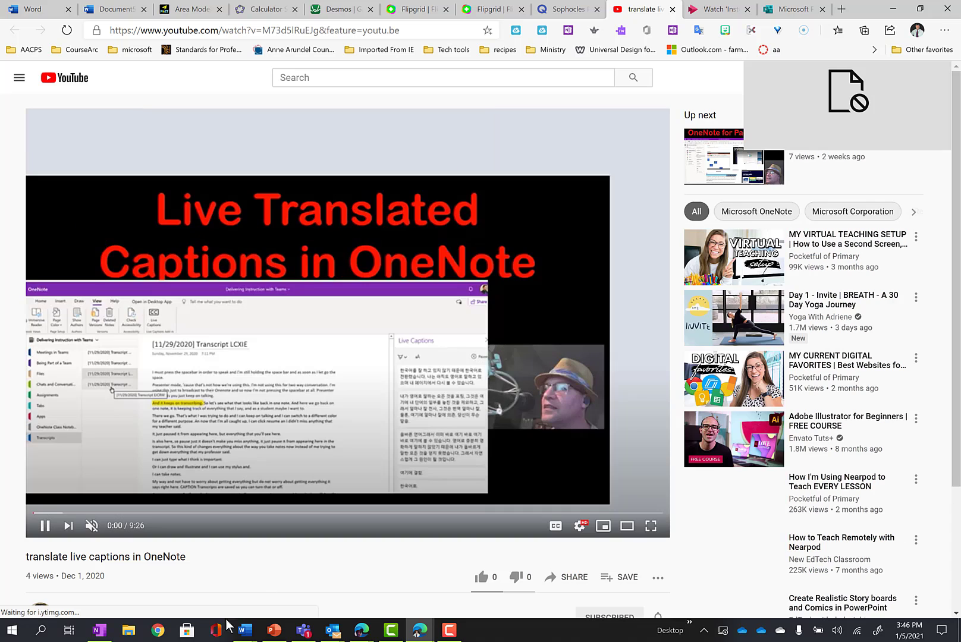
click(585, 587)
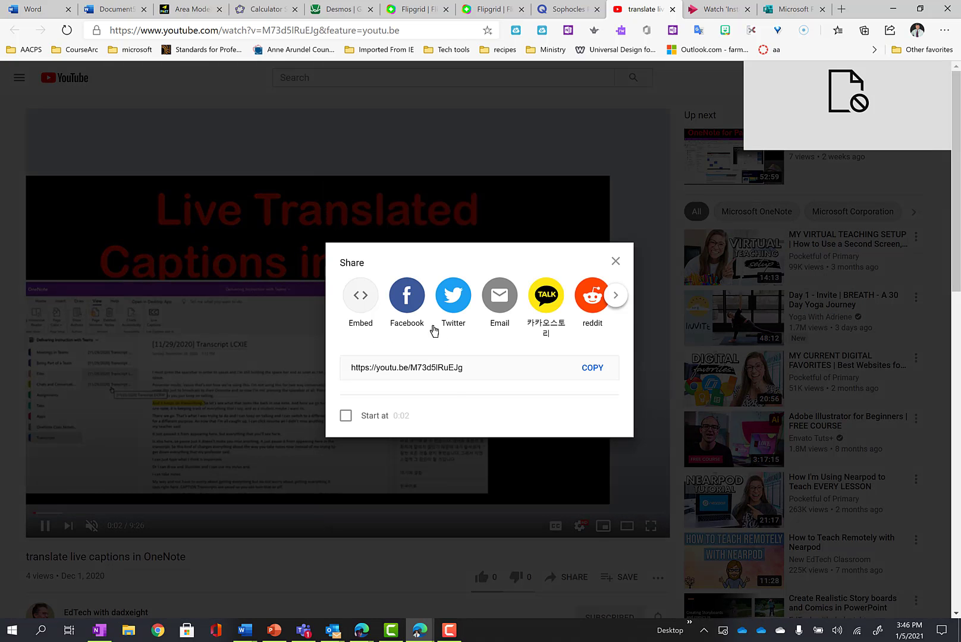
click(592, 367)
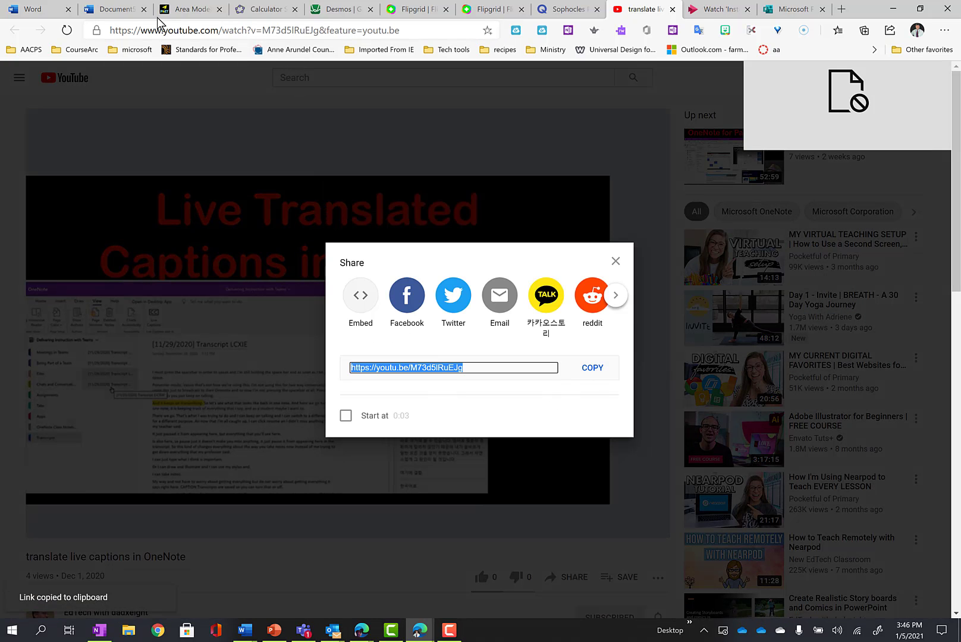
click(139, 11)
key(ctrl+v)
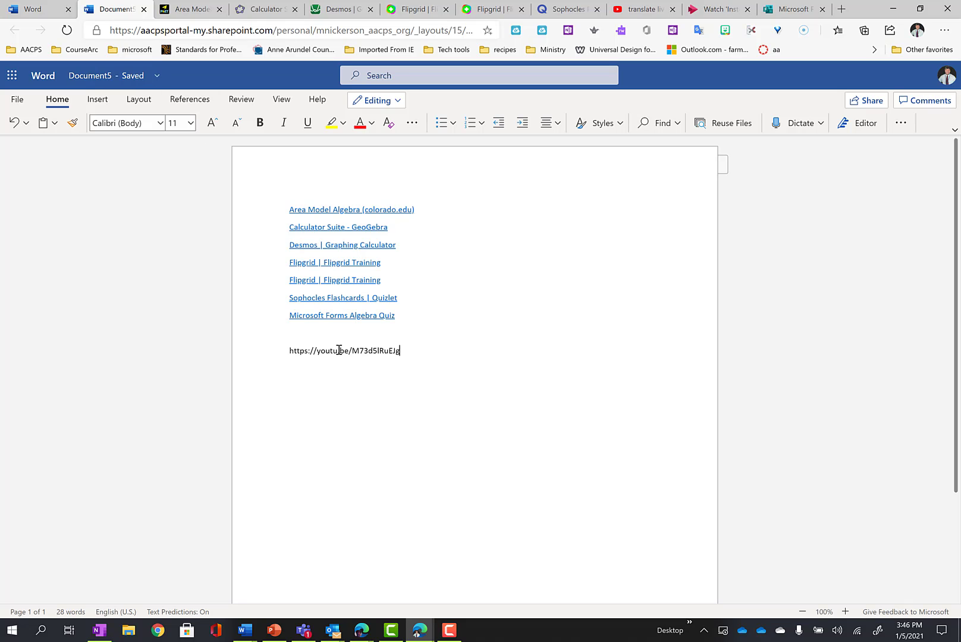
Embed the pasted YouTube video "translate live captions in OneNote" in the document, then briefly play and pause it
key(Return)
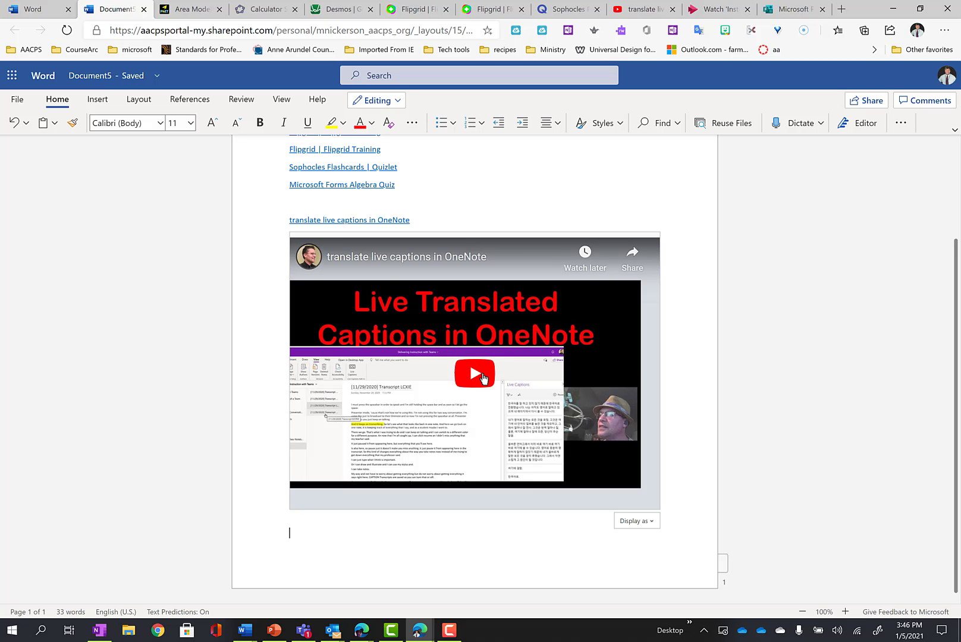
click(483, 375)
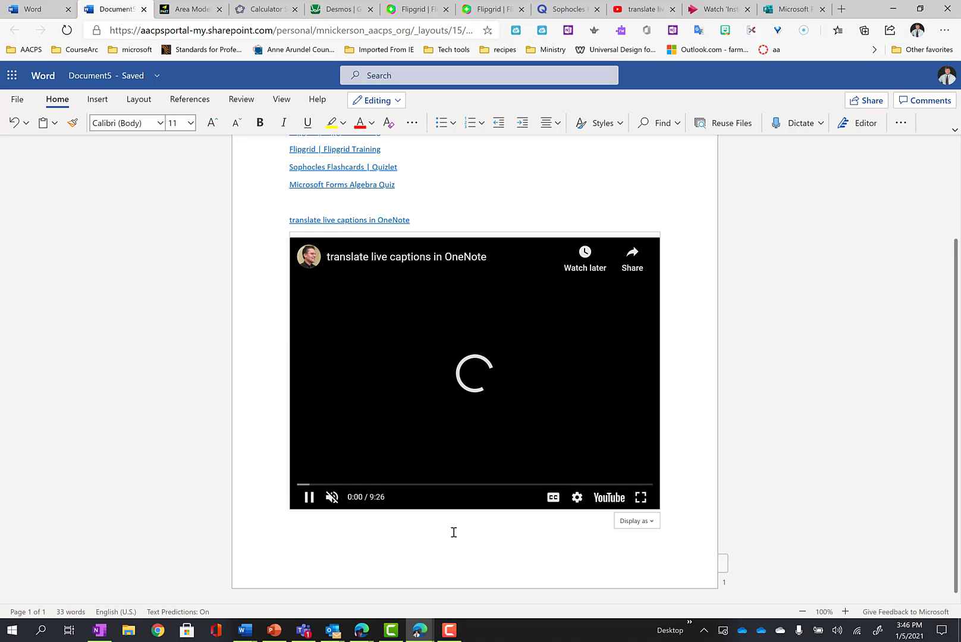
click(306, 503)
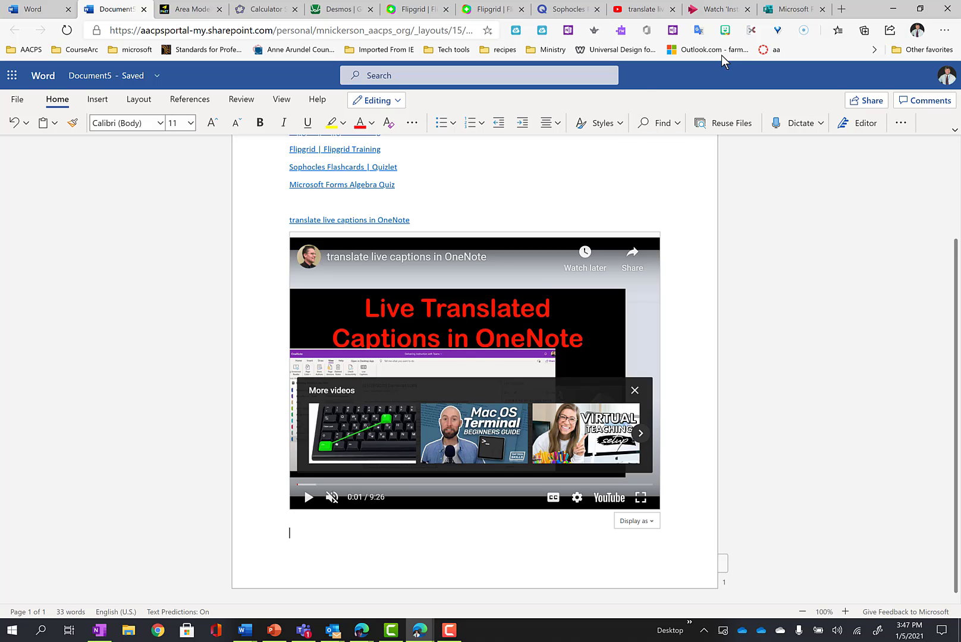
Copy the direct share link of the Microsoft Stream video "Installed Minecraft (Brightspace)" and embed it below the YouTube video in the document
click(704, 13)
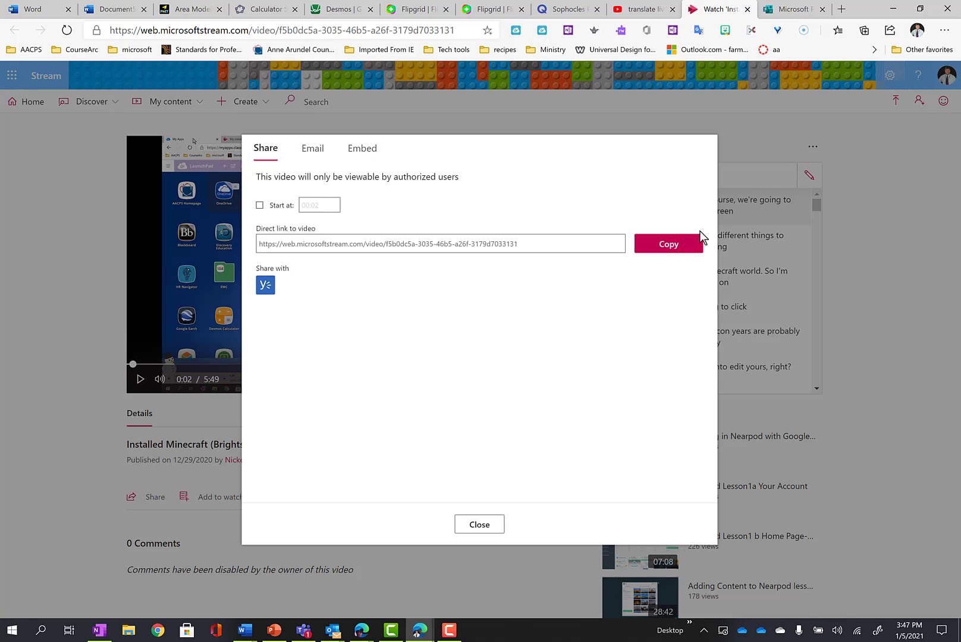
click(670, 245)
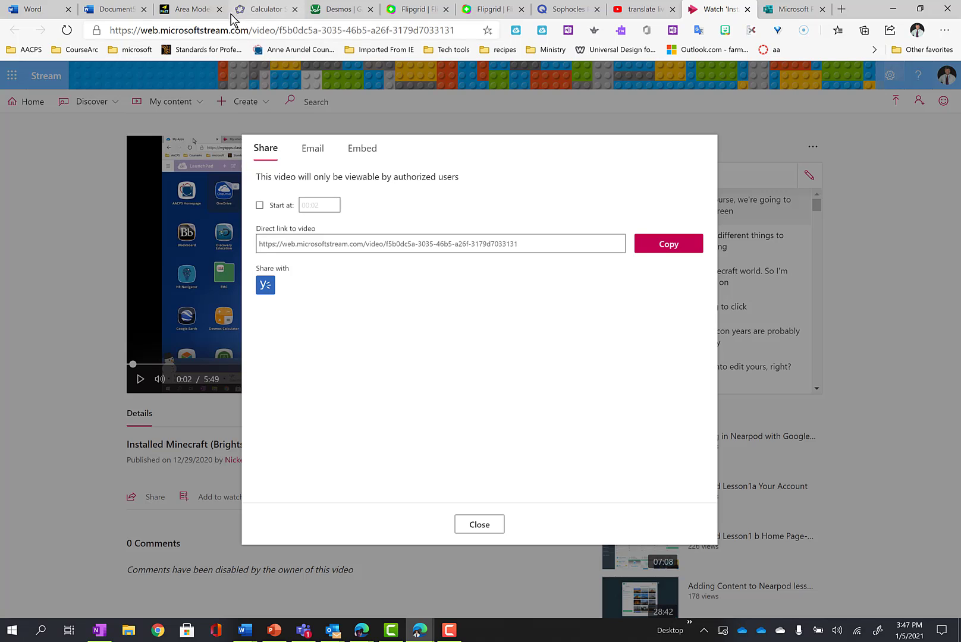
click(119, 9)
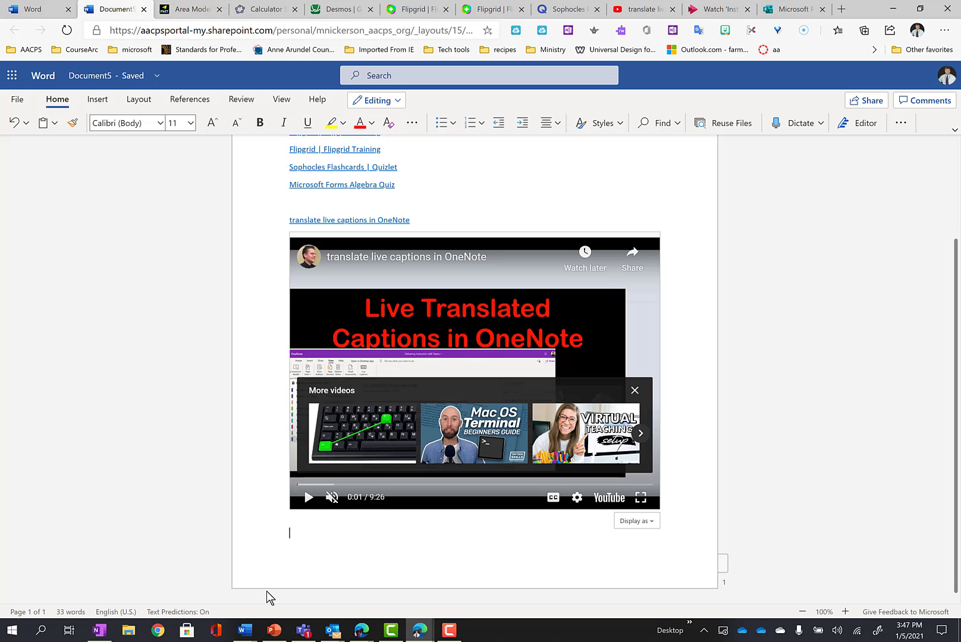
key(ctrl+v)
key(Return)
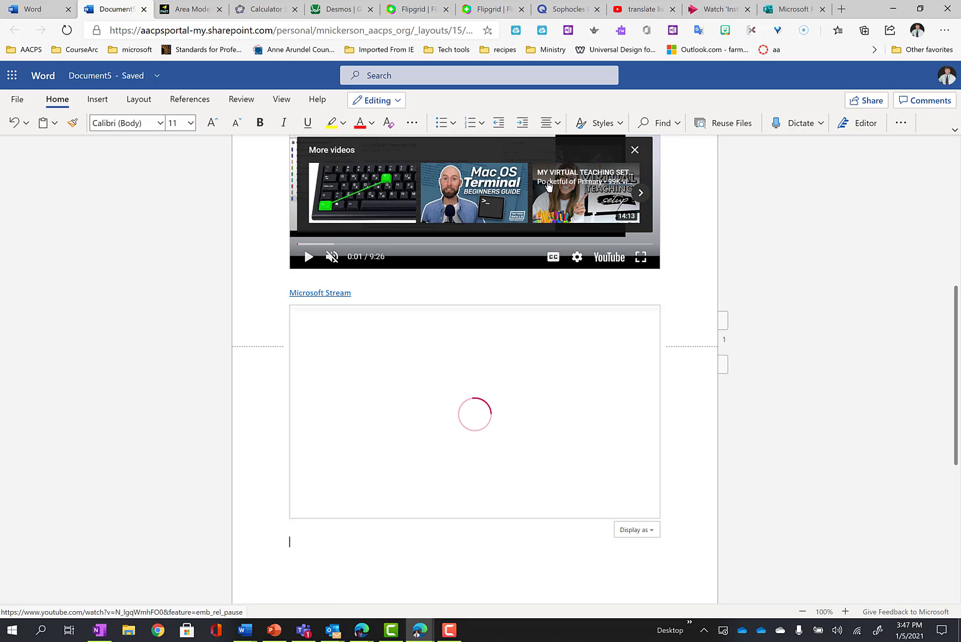
Play the embedded "Installed Minecraft (Brightspace)" video and turn on its captions
scroll(547, 181, up, 5)
scroll(547, 184, down, 7)
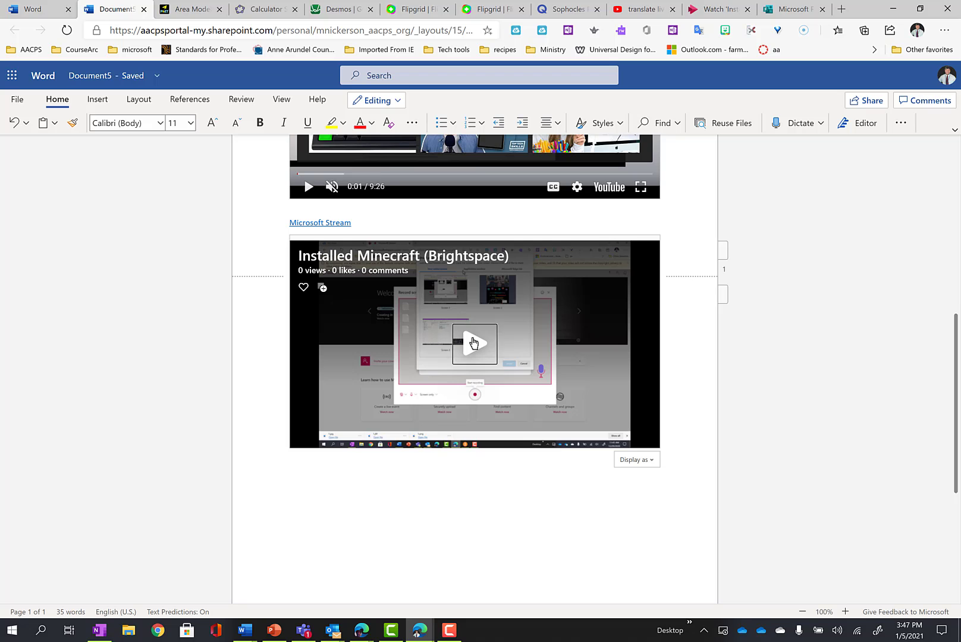
click(473, 343)
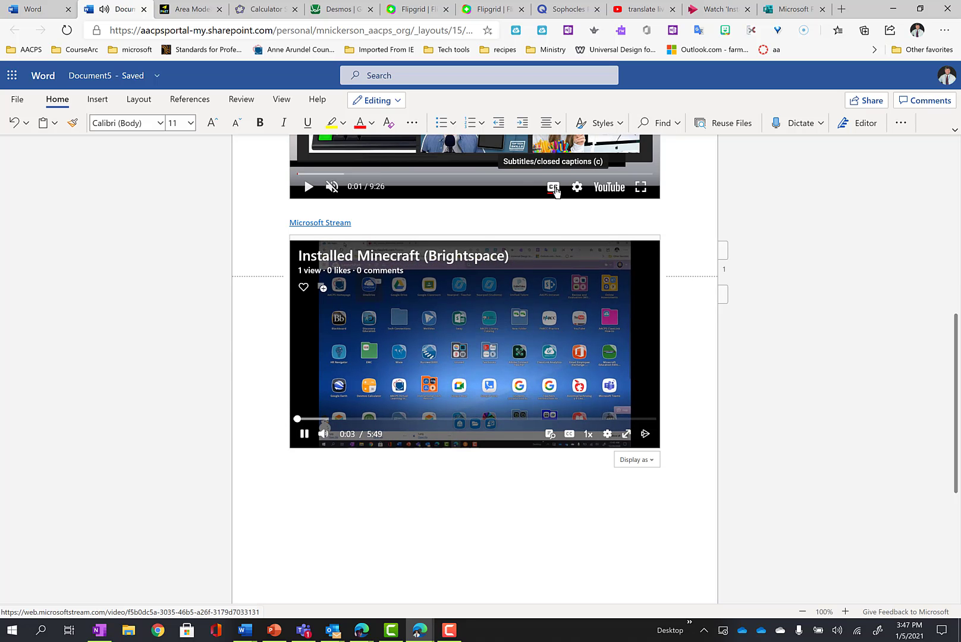
scroll(554, 191, up, 1)
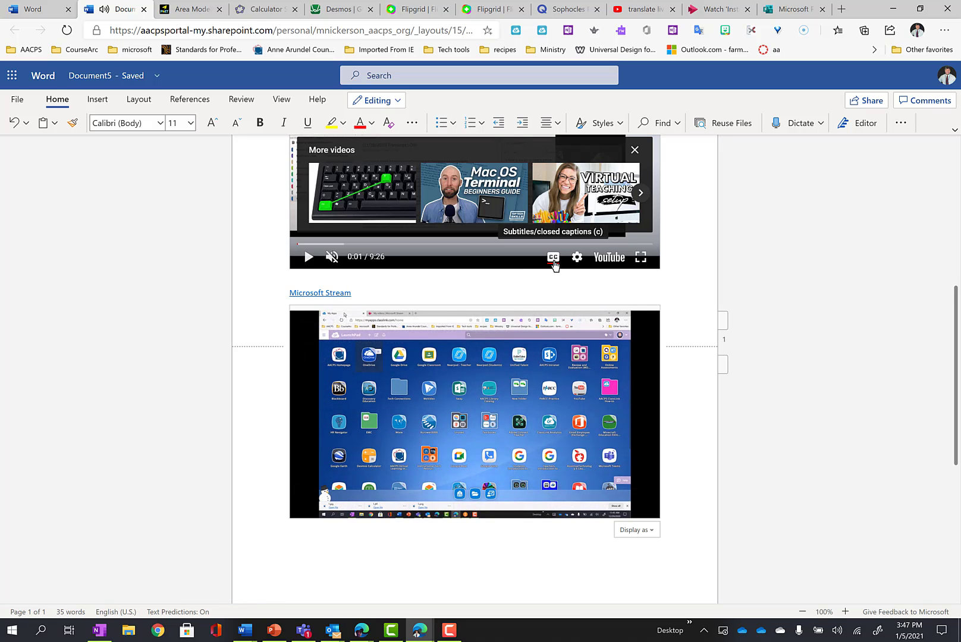
click(575, 505)
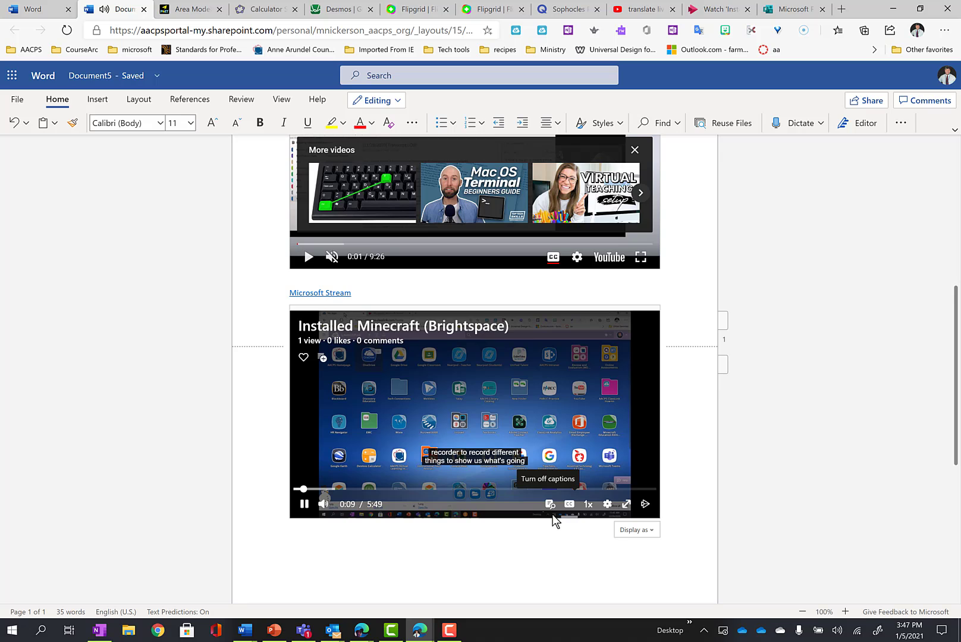
Show the Stream video's transcript and jump to the passage at 03:56, then back to the opening passage at 00:02
click(550, 506)
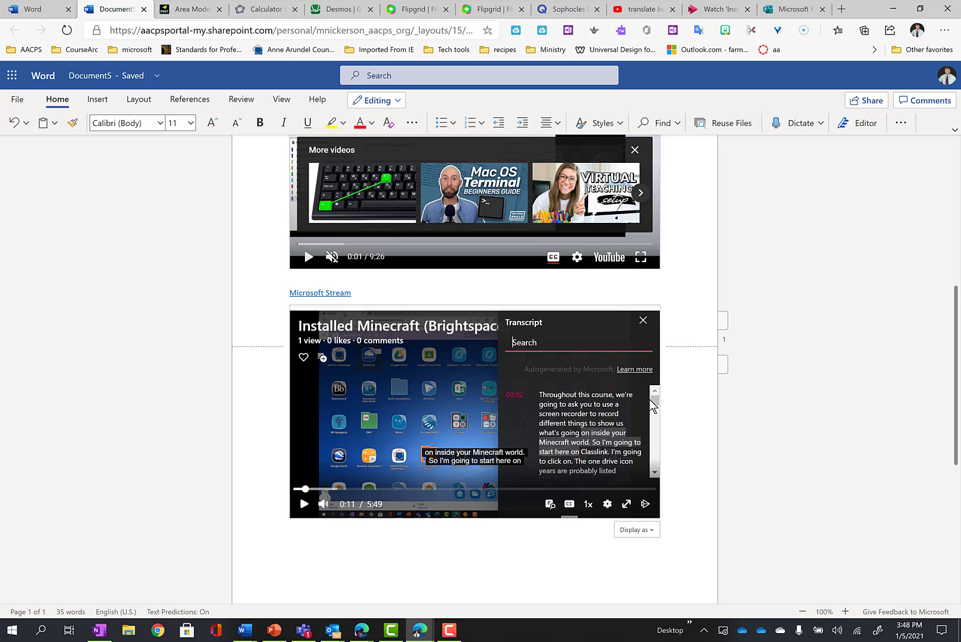
drag(654, 405, 656, 449)
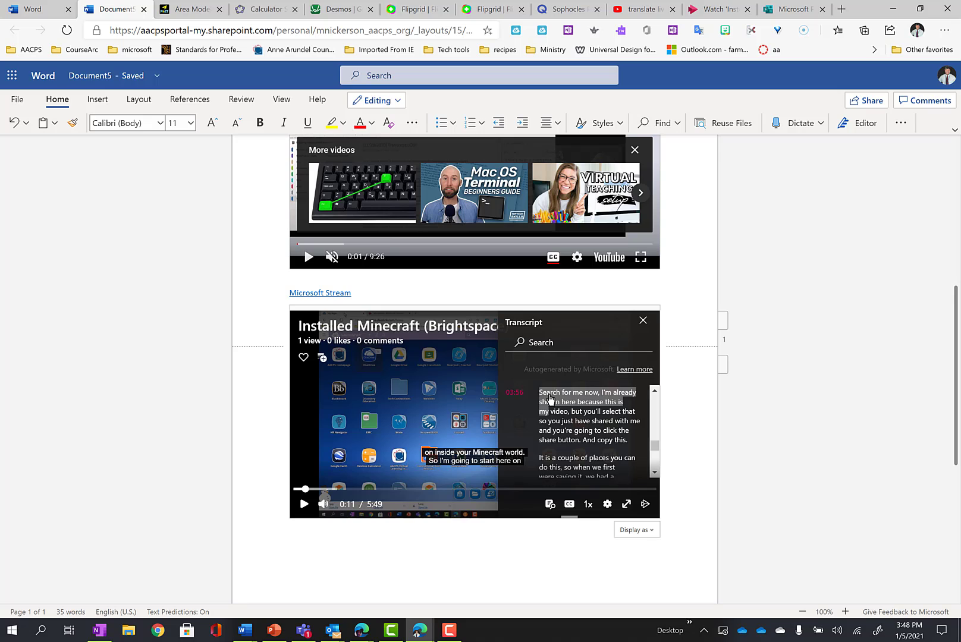
click(550, 399)
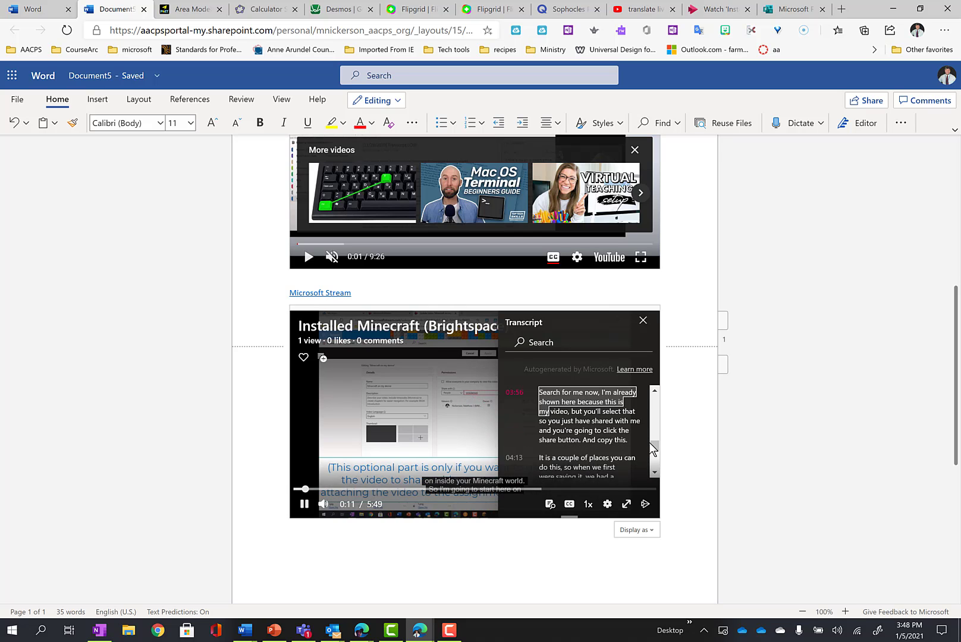
drag(653, 445, 654, 395)
click(570, 398)
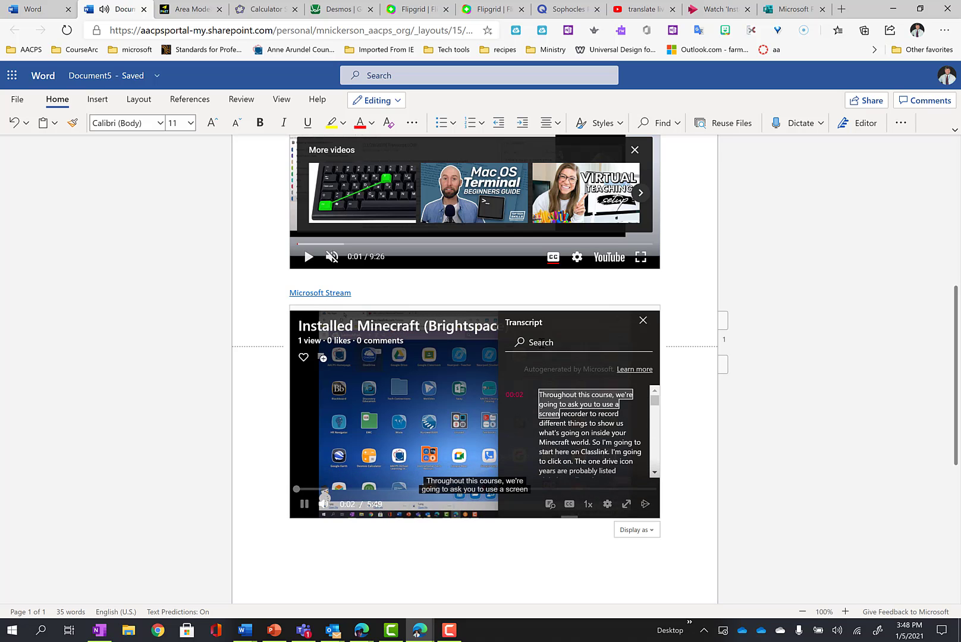
Search the video transcript for "button", play from the match at 05:38, and clear the search
click(541, 343)
text(button)
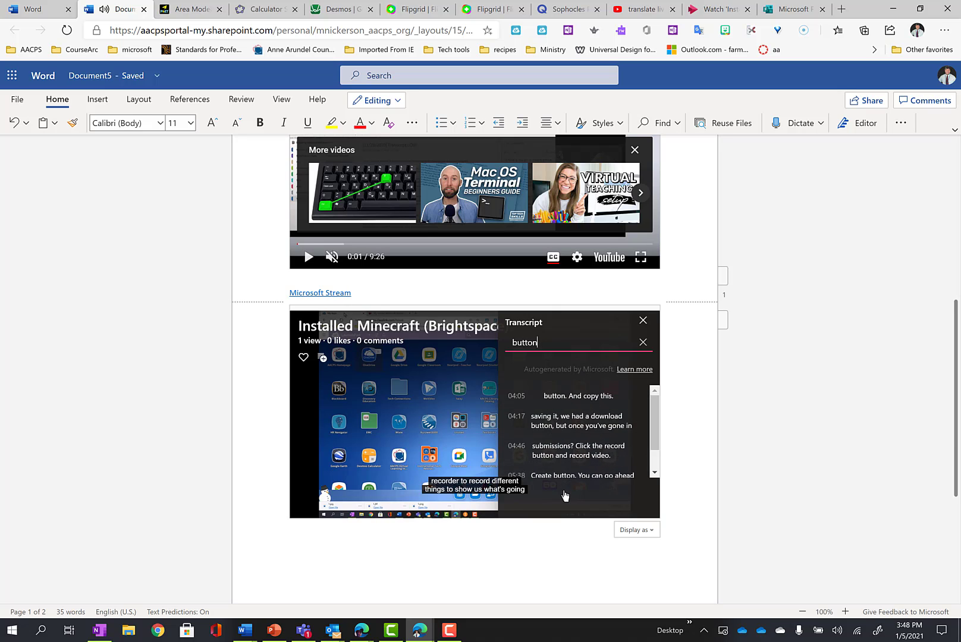
click(566, 476)
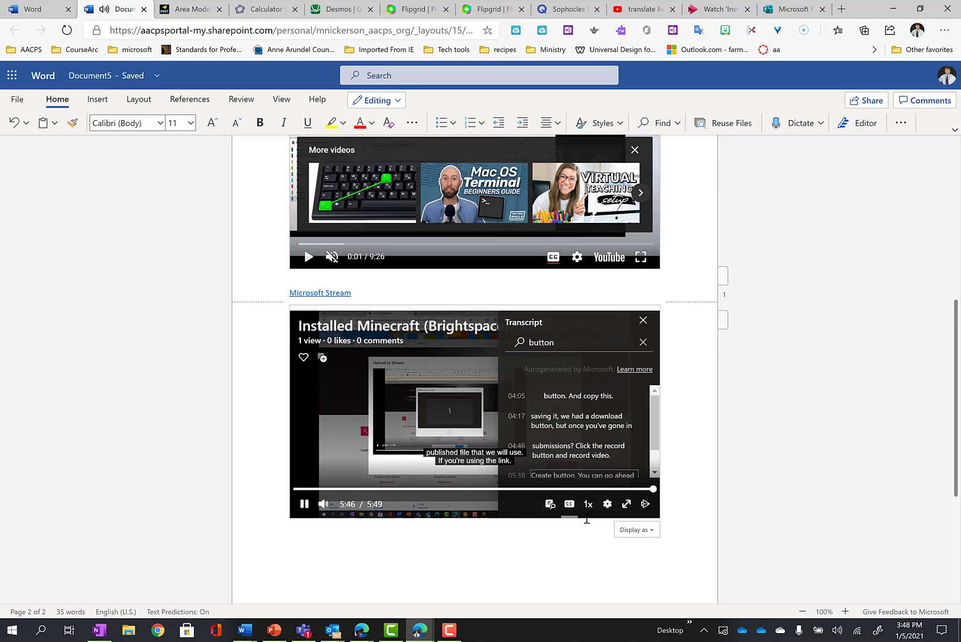
click(643, 342)
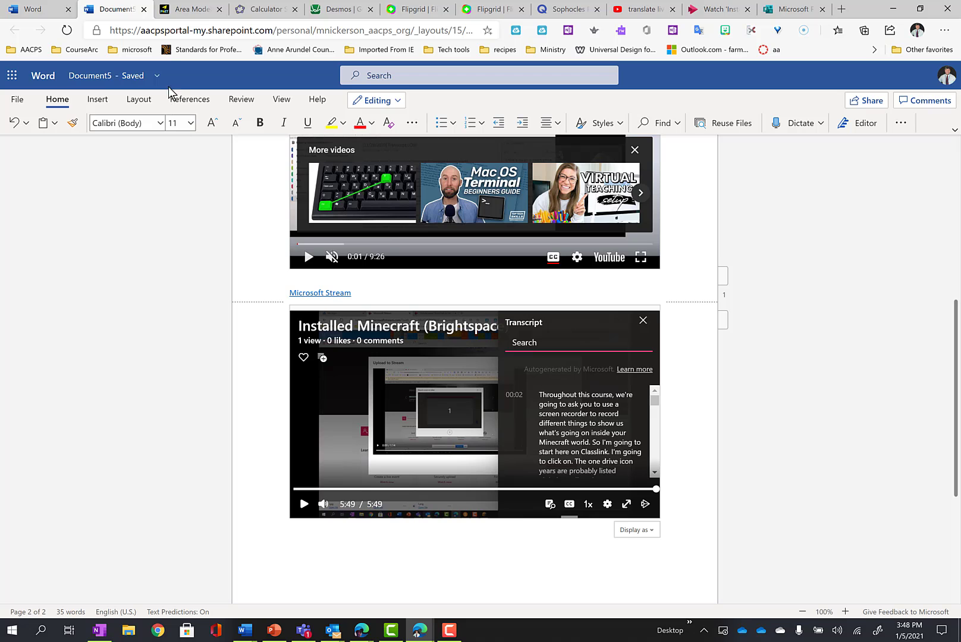
Return to the top of the document, bring up OneNote for Windows 10 at the "Insert Online Video" page, and widen its window both ways
click(149, 18)
scroll(379, 269, up, 1)
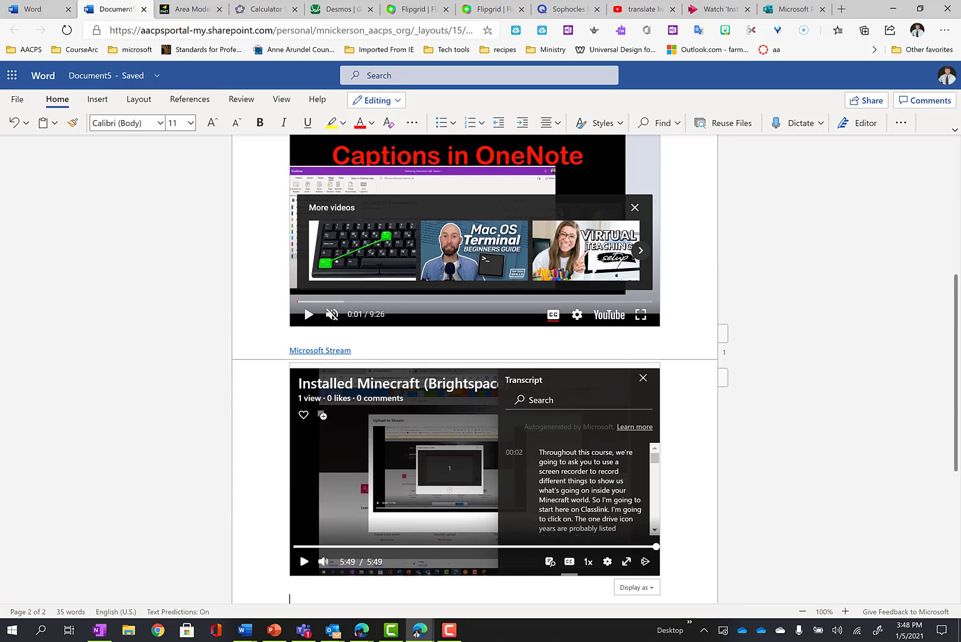
scroll(377, 273, up, 5)
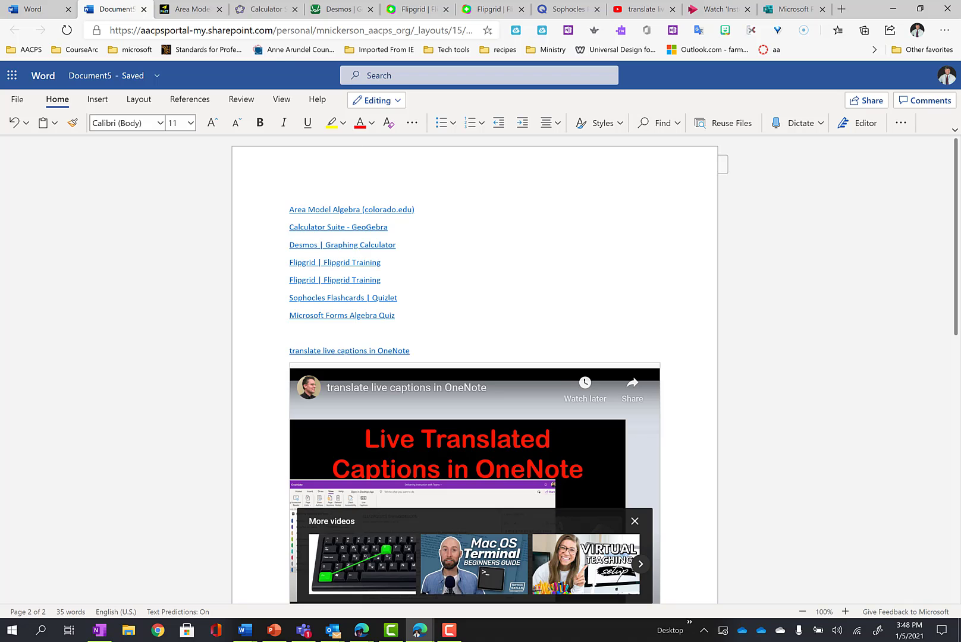
drag(372, 0, 433, 182)
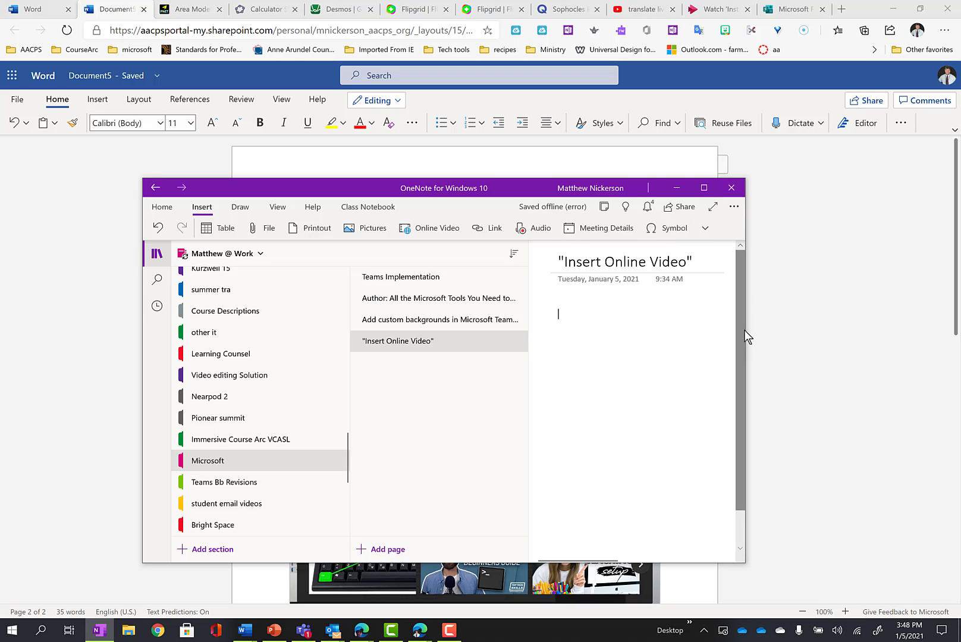
drag(744, 331, 912, 331)
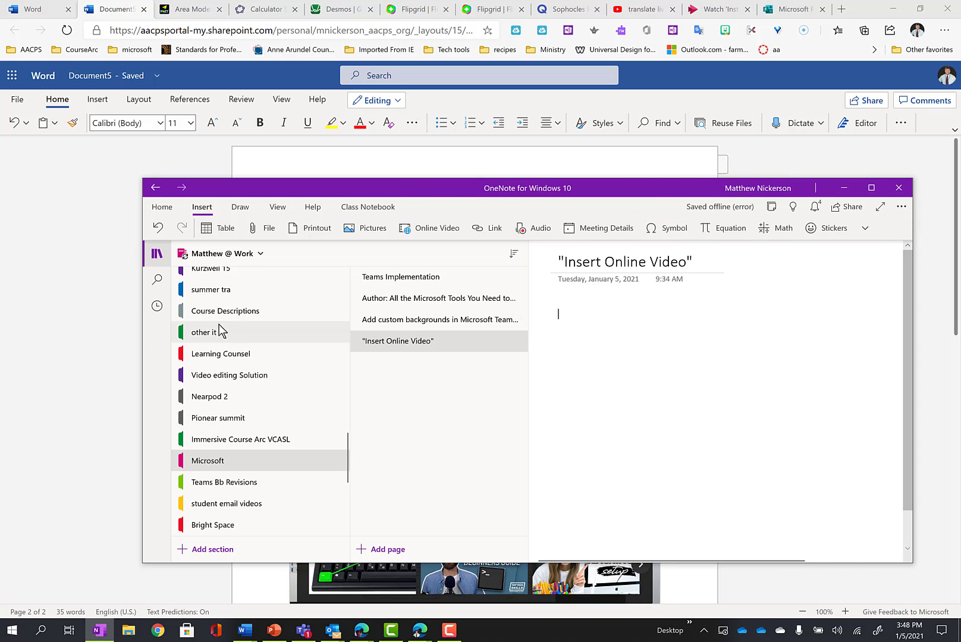
drag(141, 337, 1, 333)
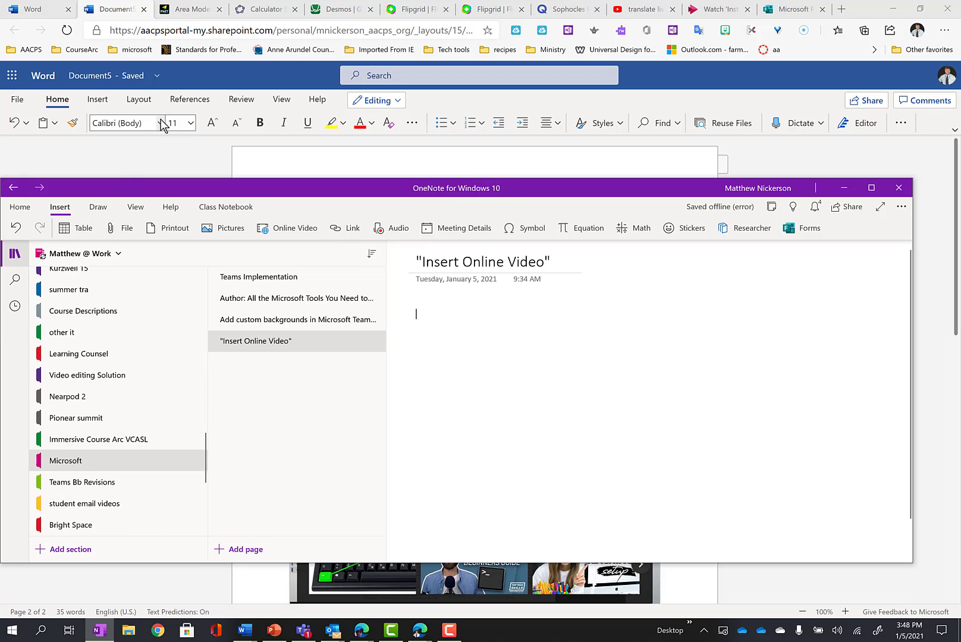
Copy the address of the PhET Area Model Algebra simulation, embed it in the "Insert Online Video" OneNote page, and load the simulation
click(185, 10)
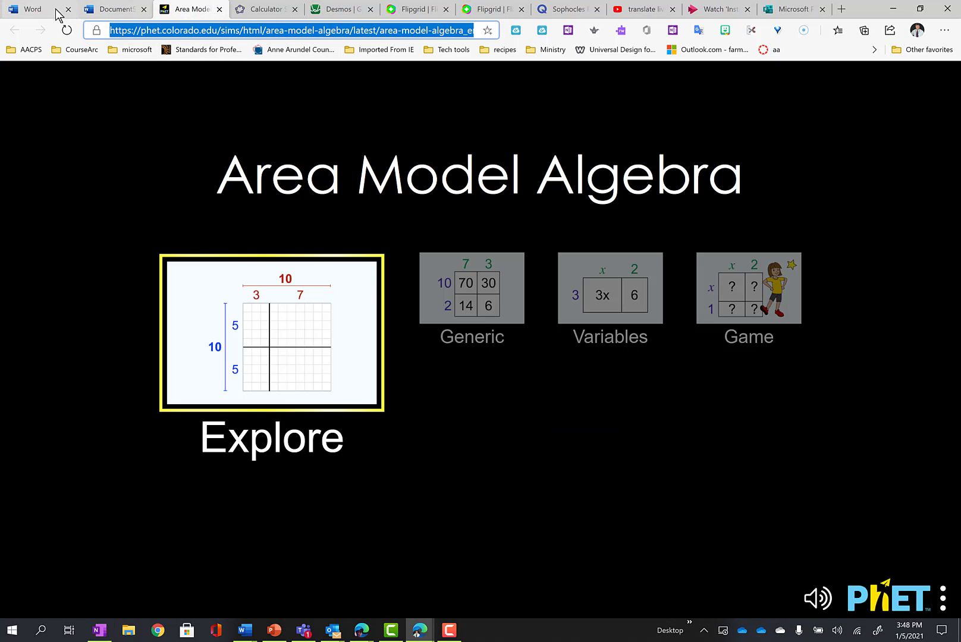
click(100, 630)
text(Area Model Algebra (colorado.edu))
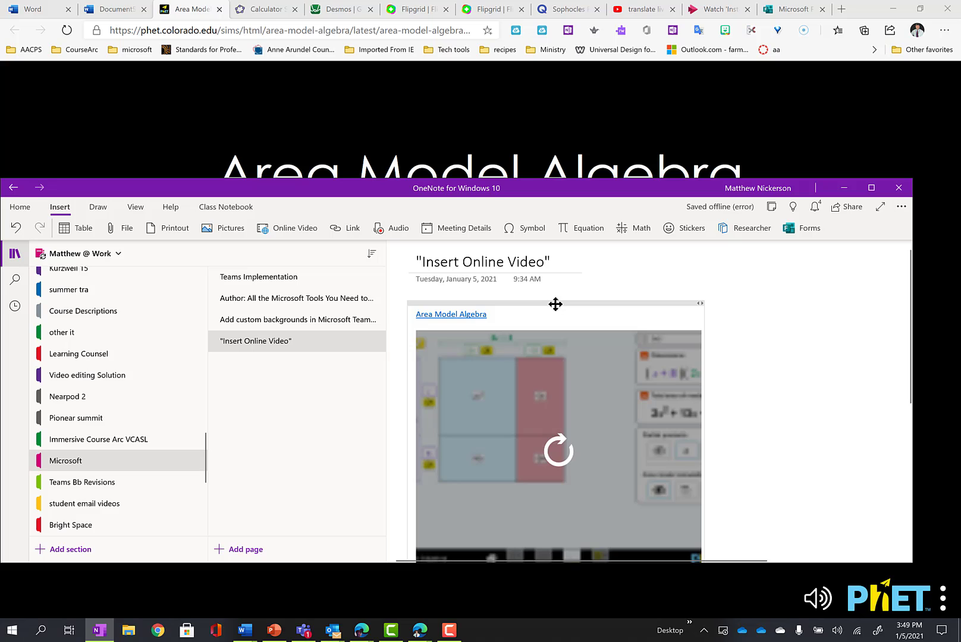
scroll(571, 334, down, 3)
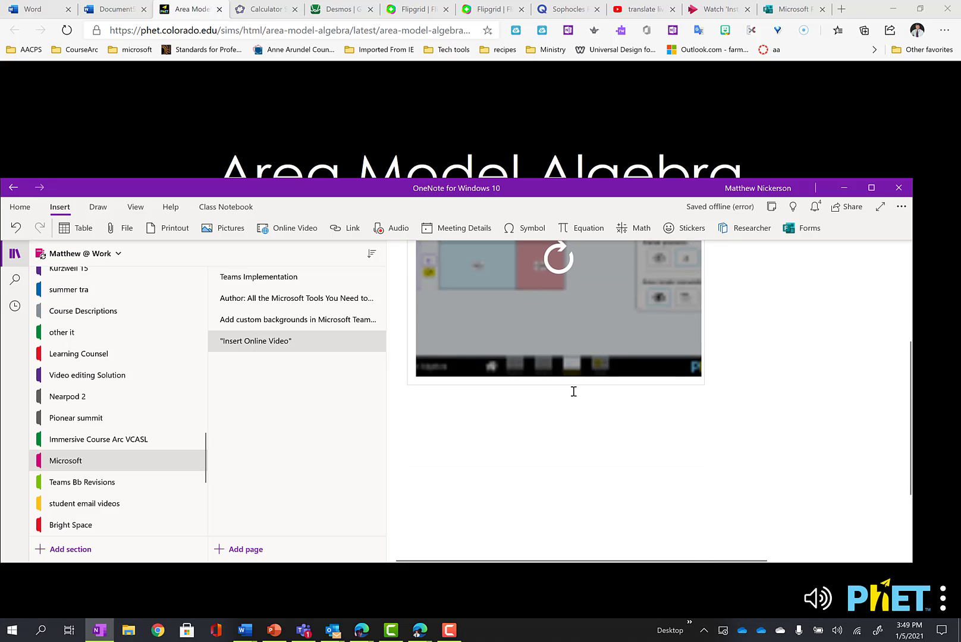
scroll(574, 391, up, 3)
click(562, 450)
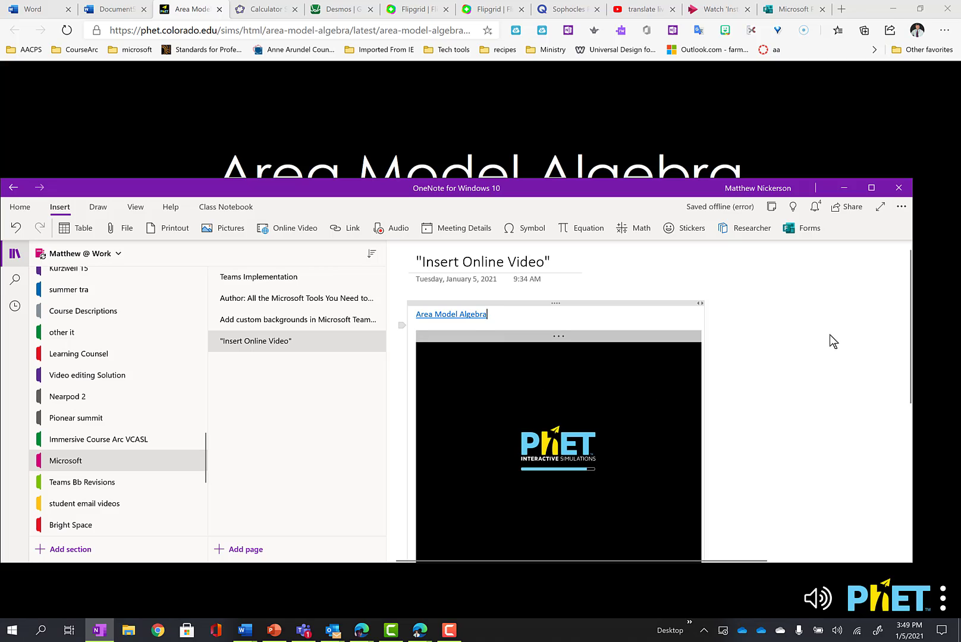
Copy the GeoGebra Calculator Suite address, embed it below the PhET simulation in the OneNote page, and load the graph
click(211, 11)
click(254, 9)
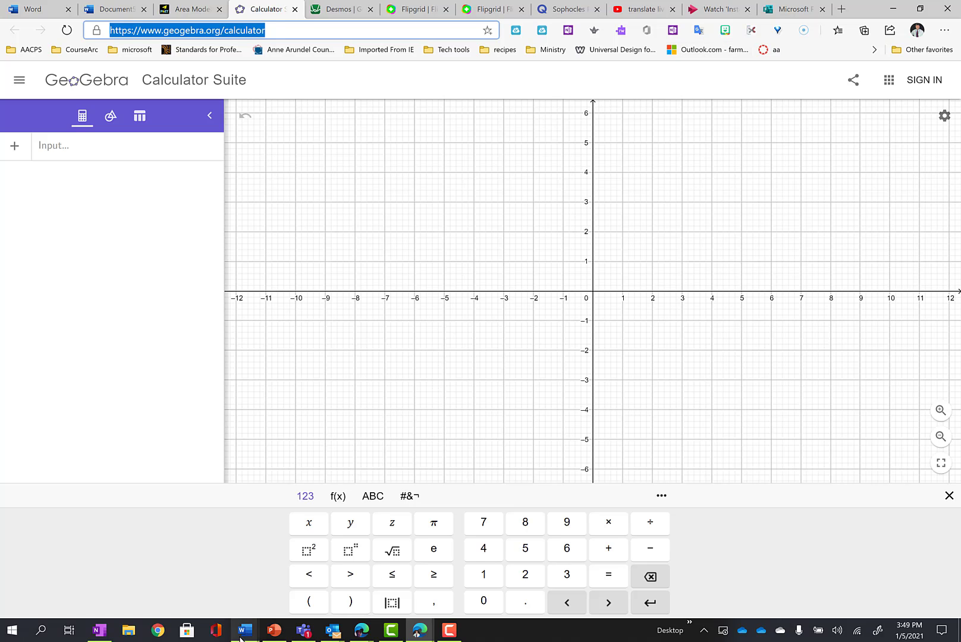
click(100, 630)
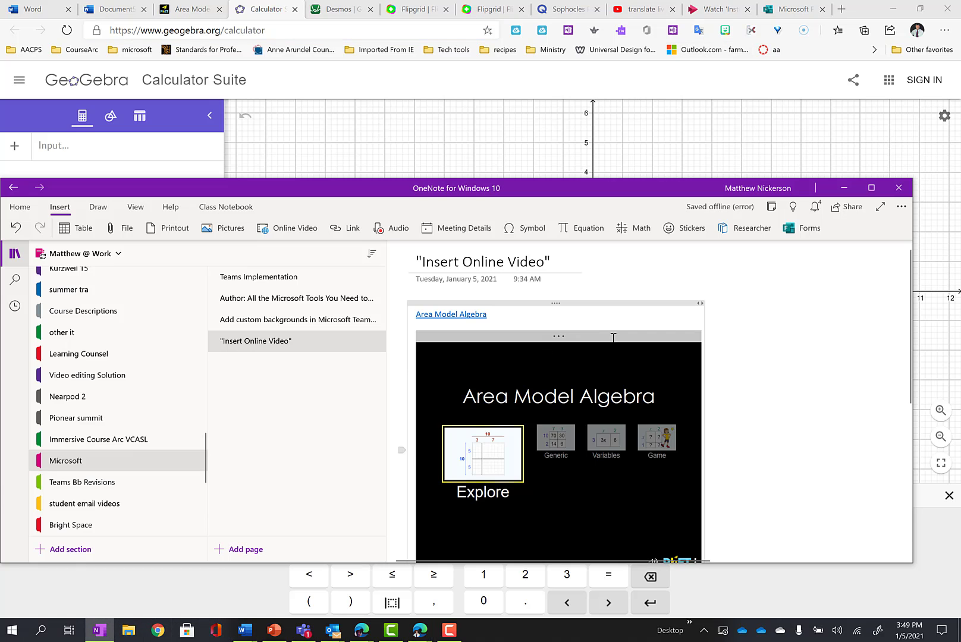
scroll(613, 337, down, 5)
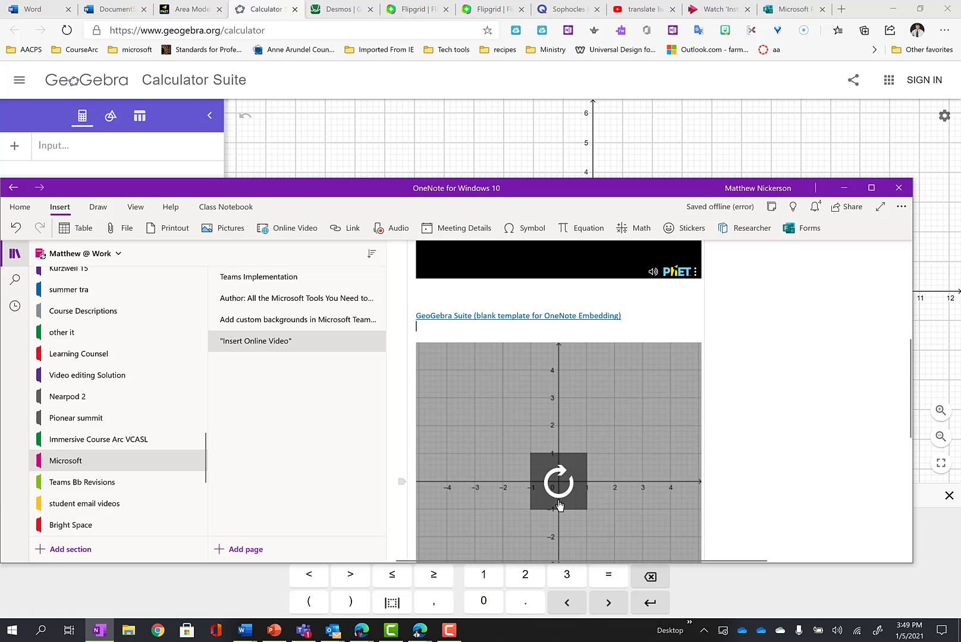
click(558, 502)
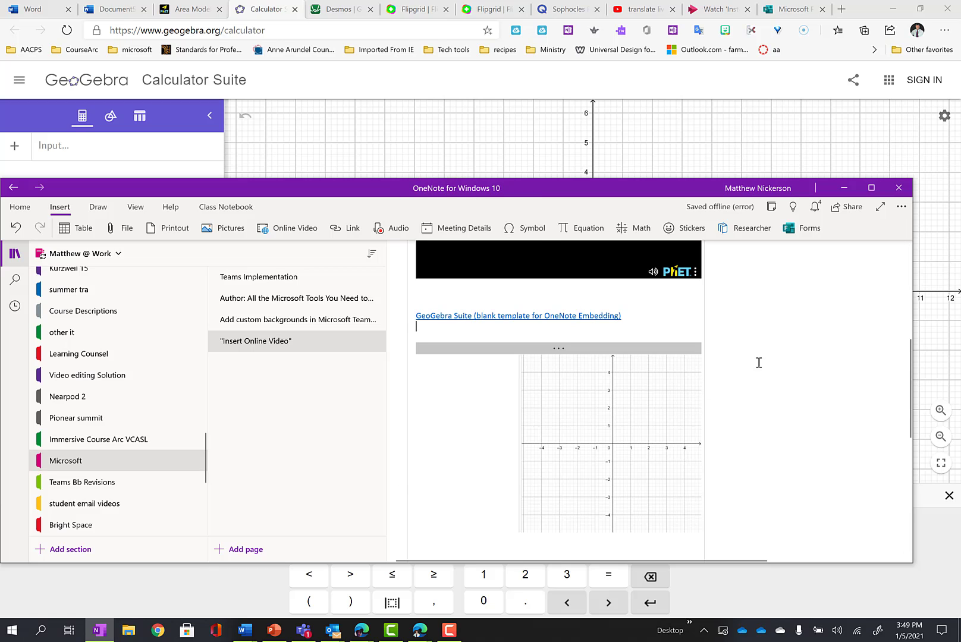
drag(906, 357, 899, 264)
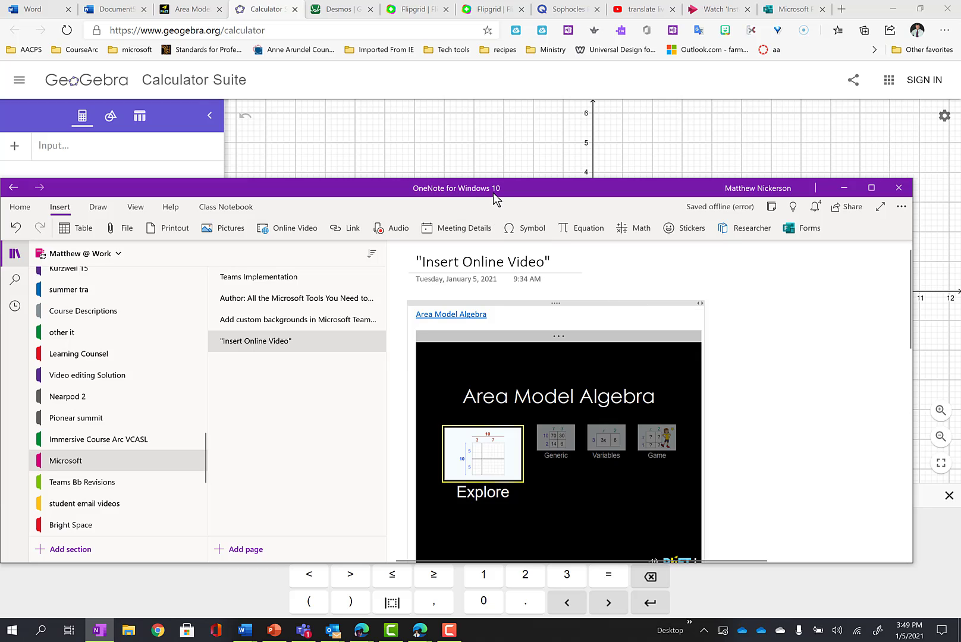
Switch to OneNote for the web and look over the links and embedded videos on the PDFs Videos and Feedback Tools notebook's untitled page
click(30, 10)
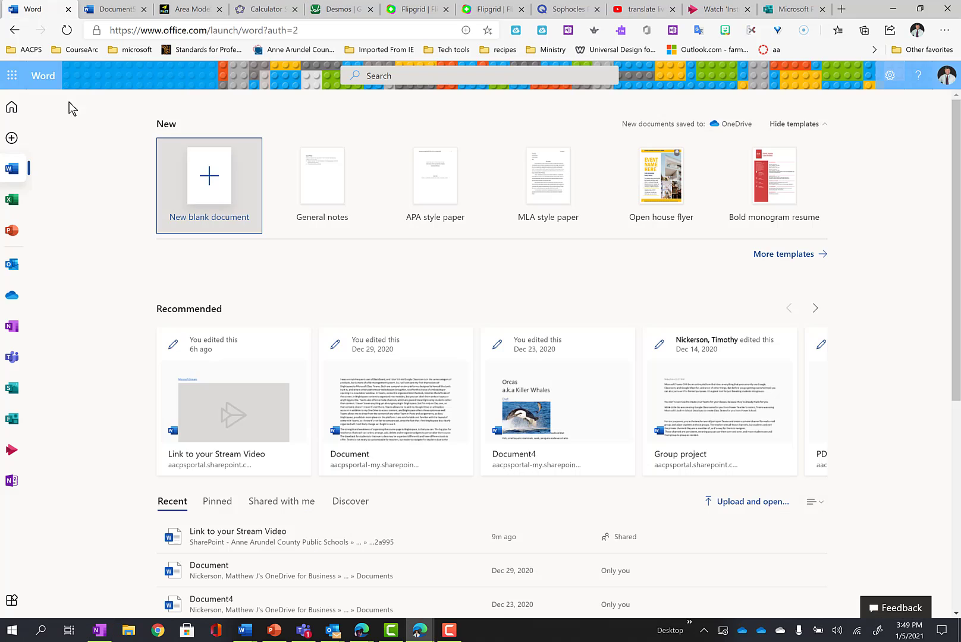
click(12, 75)
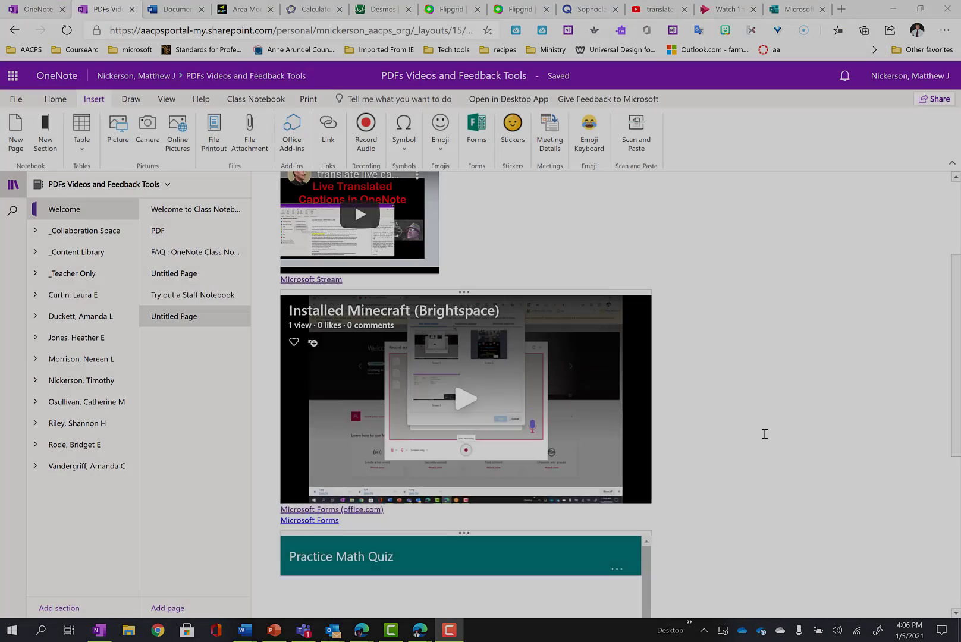
scroll(764, 433, up, 3)
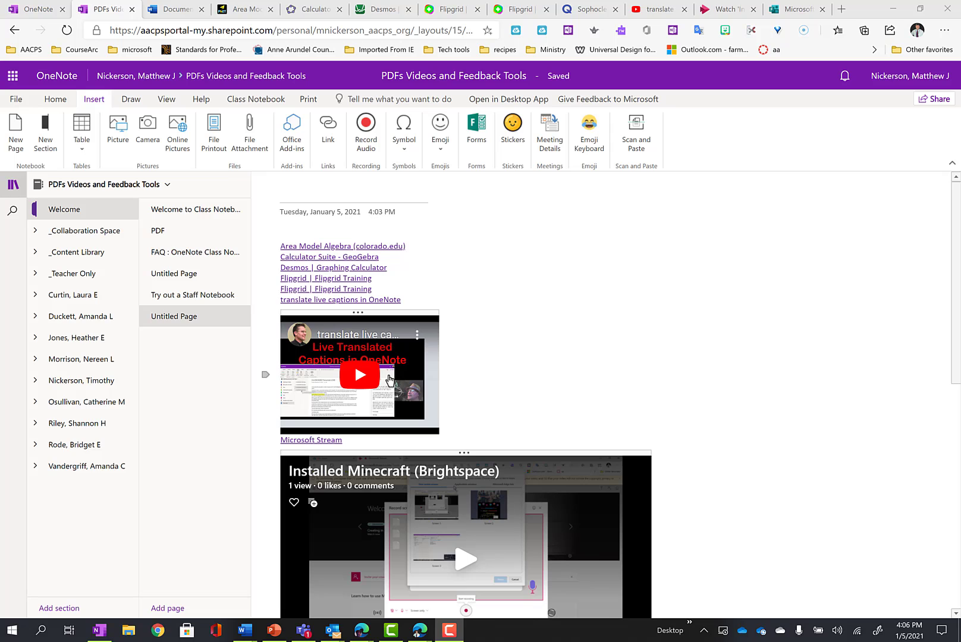
Look through the page's embedded YouTube and Stream videos down to the embedded Practice Math Quiz form
scroll(390, 357, down, 3)
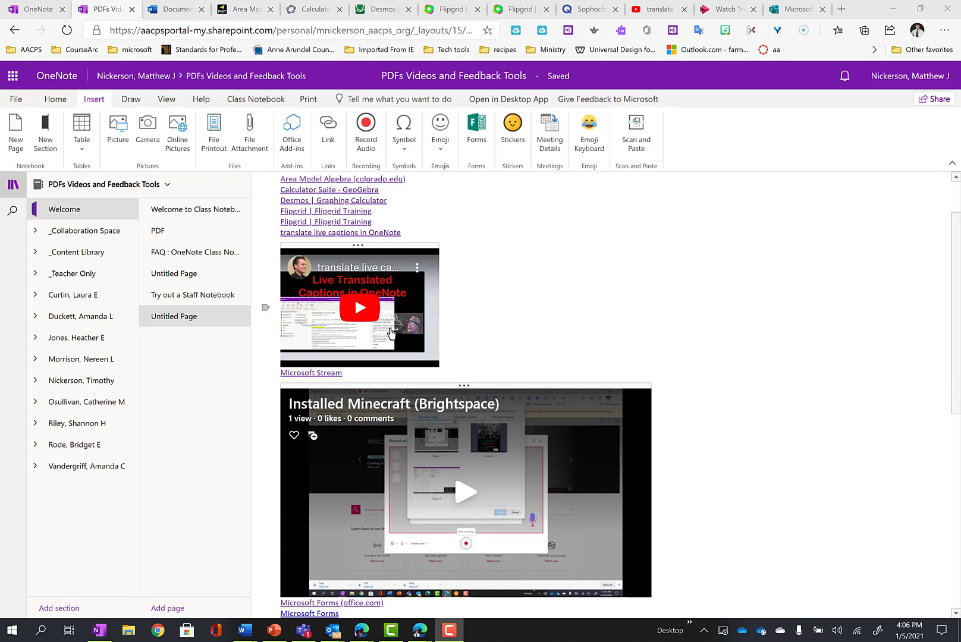
scroll(504, 411, down, 2)
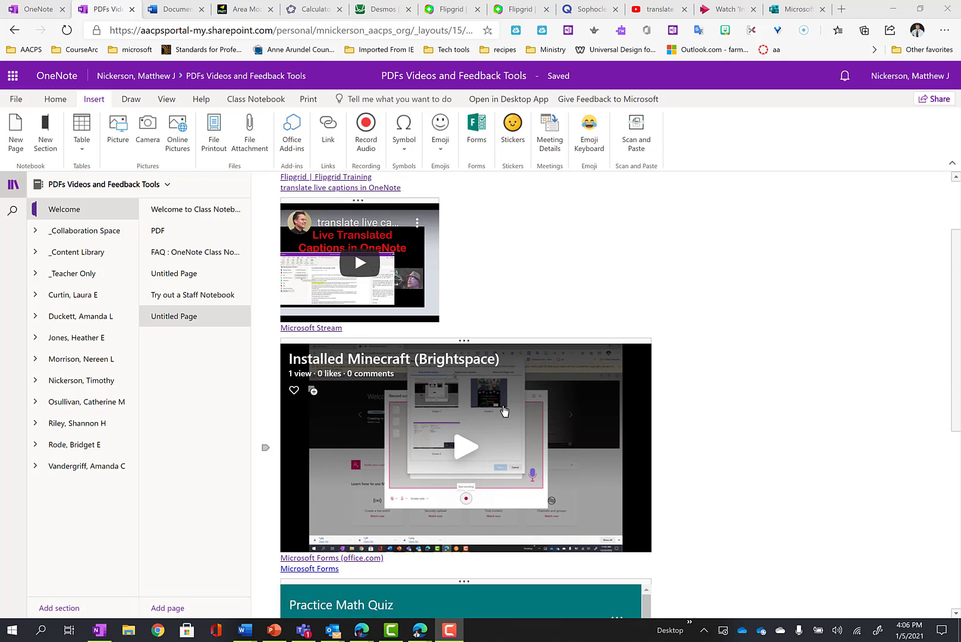
scroll(503, 410, down, 4)
scroll(464, 364, down, 5)
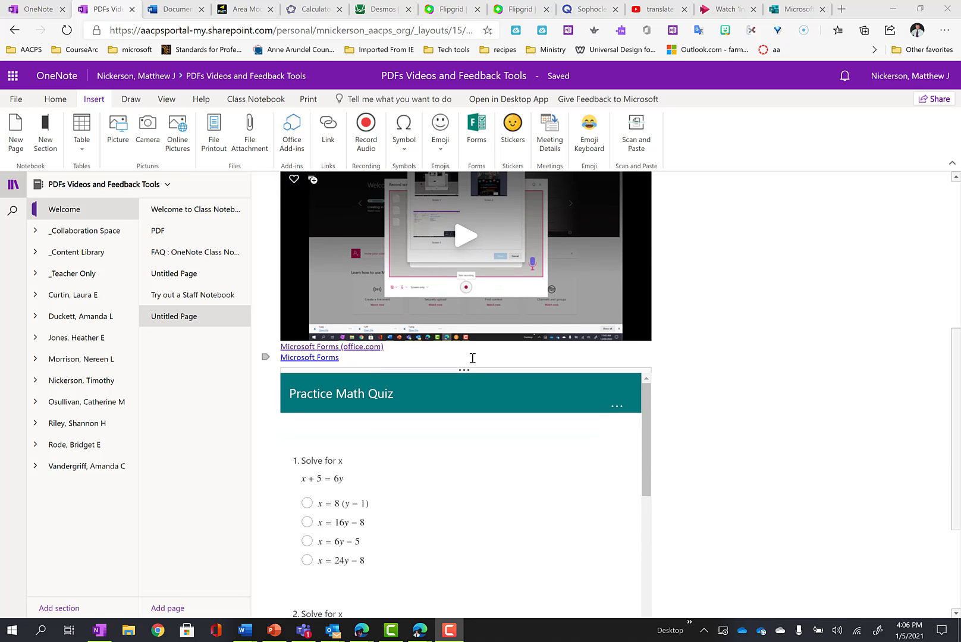
scroll(469, 366, down, 4)
scroll(506, 410, up, 4)
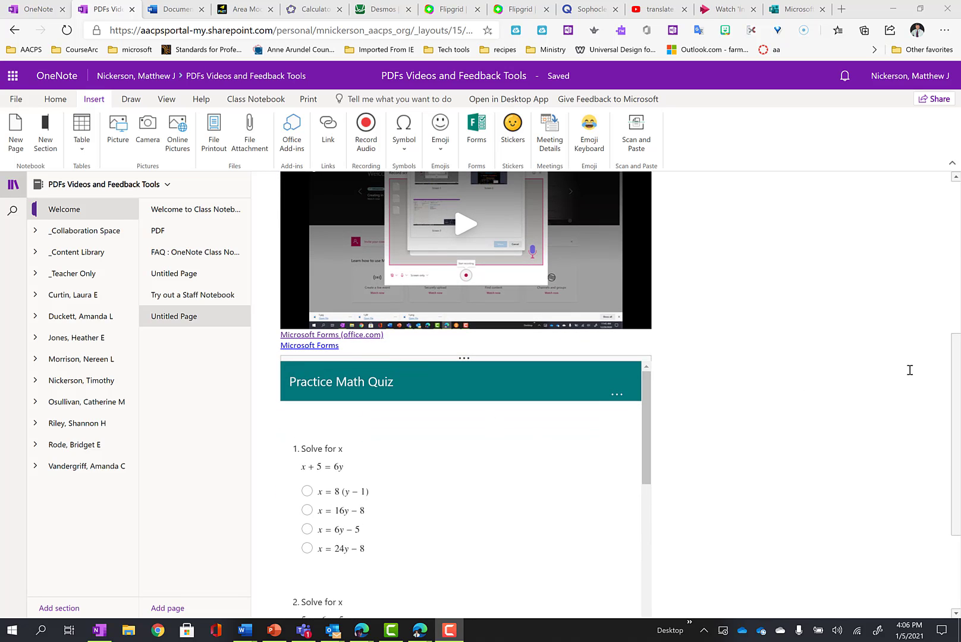
scroll(952, 343, down, 5)
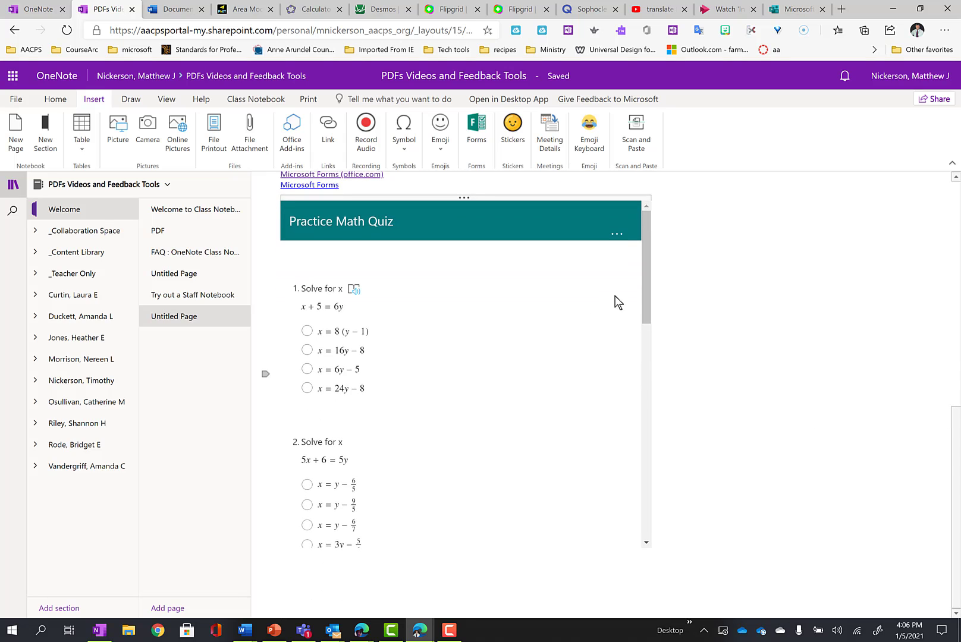
Browse the Practice Math Quiz questions, open the Immersive Reader for question 1, and return to the quiz
drag(645, 258, 673, 247)
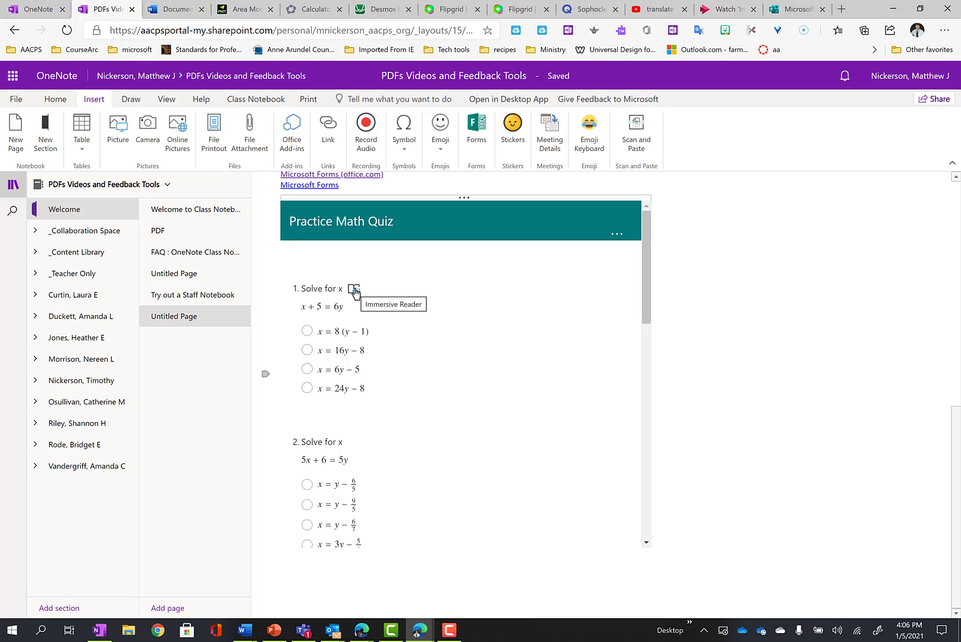
click(354, 291)
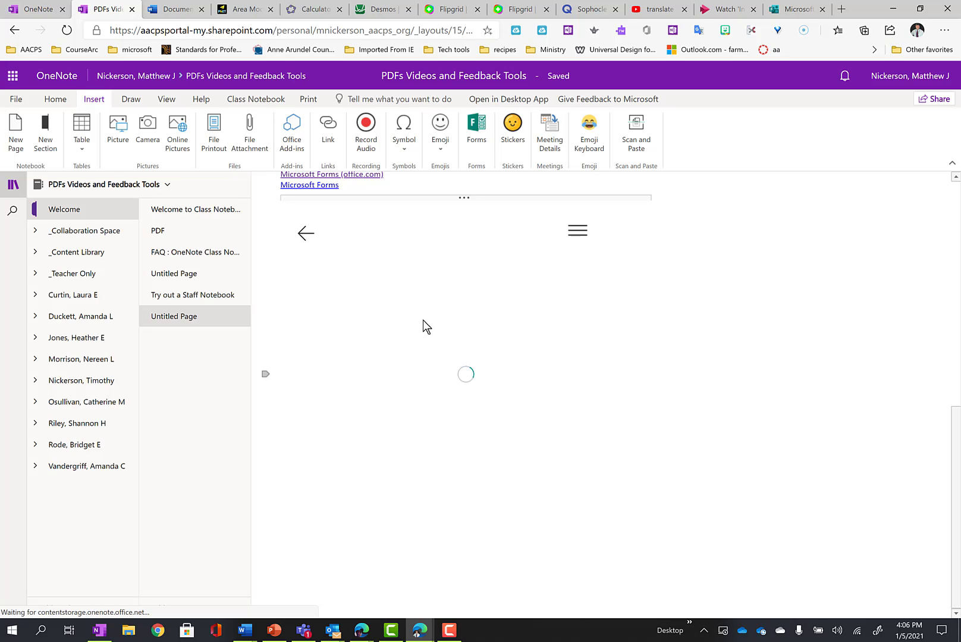
click(307, 235)
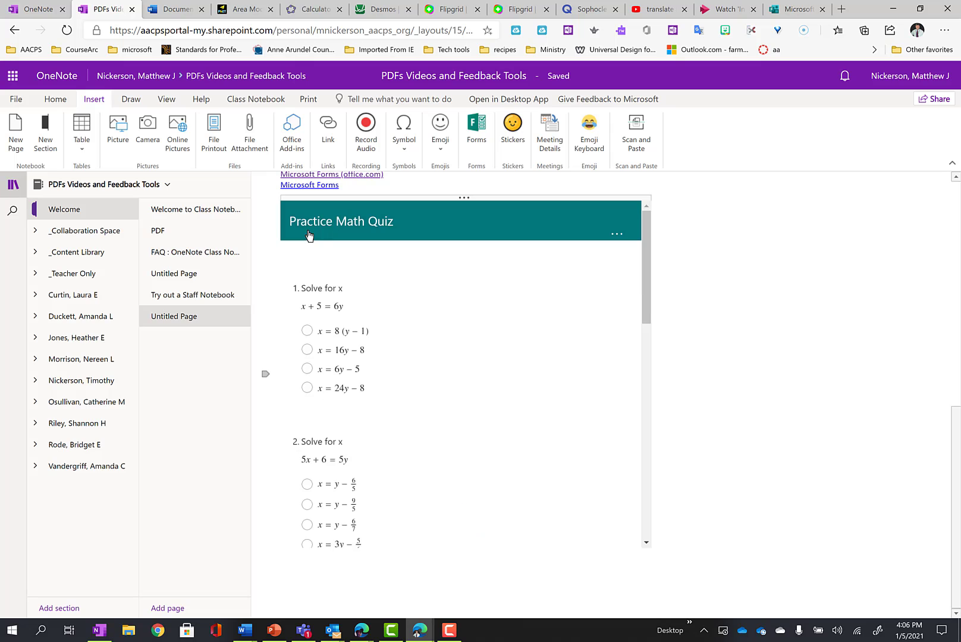
drag(645, 294, 660, 250)
Handwrite an equation starting with x in black pen ink on the blank page area beside the Practice Math Quiz
click(701, 236)
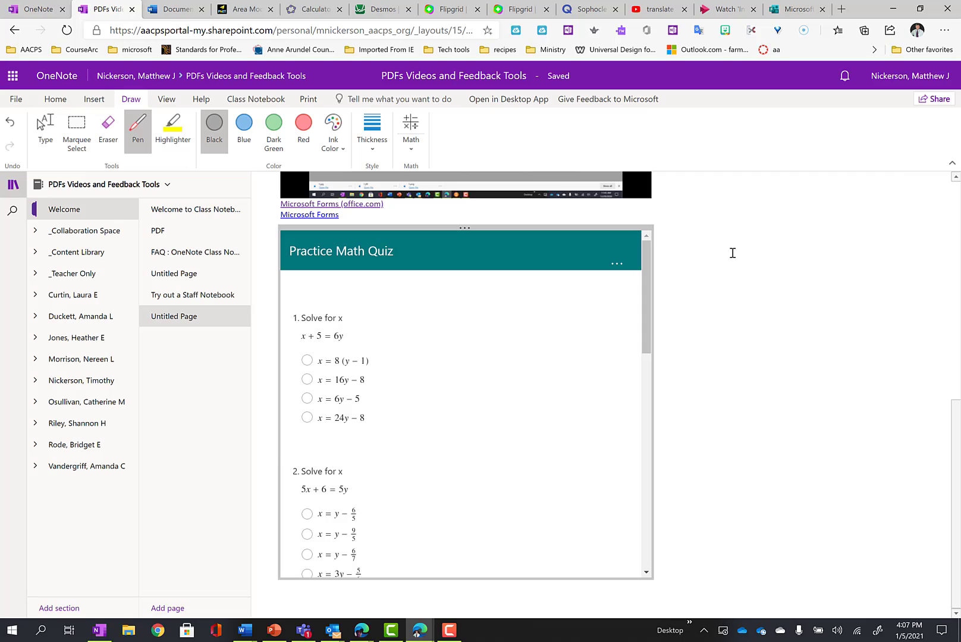
mouse_move(672, 310)
mouse_down()
mouse_move(702, 346)
mouse_move(664, 346)
mouse_up()
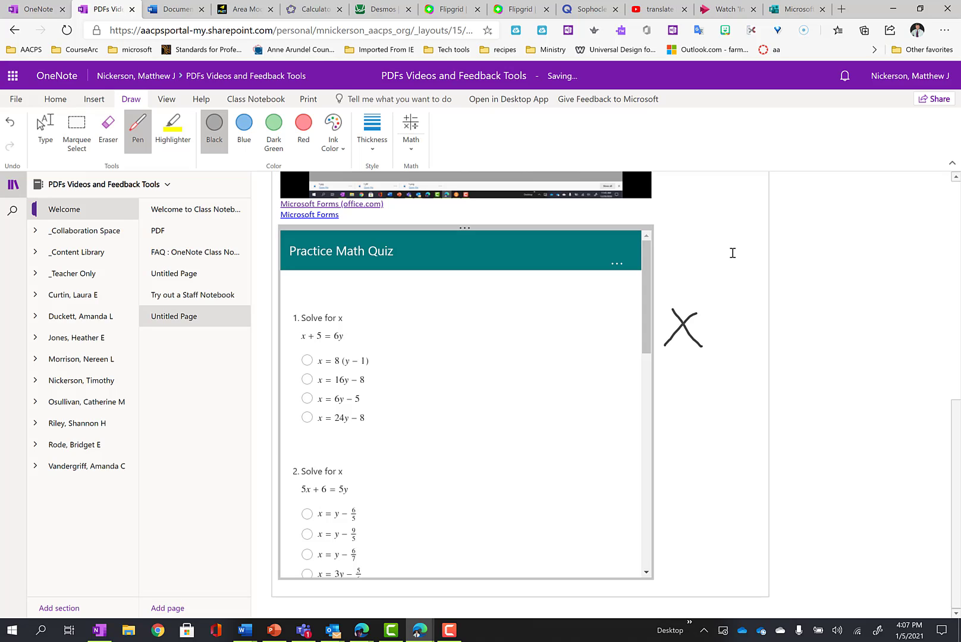
mouse_move(721, 311)
mouse_down()
mouse_move(721, 339)
mouse_move(755, 329)
mouse_move(750, 352)
mouse_up()
drag(787, 319, 809, 317)
drag(787, 334, 868, 339)
drag(879, 310, 860, 366)
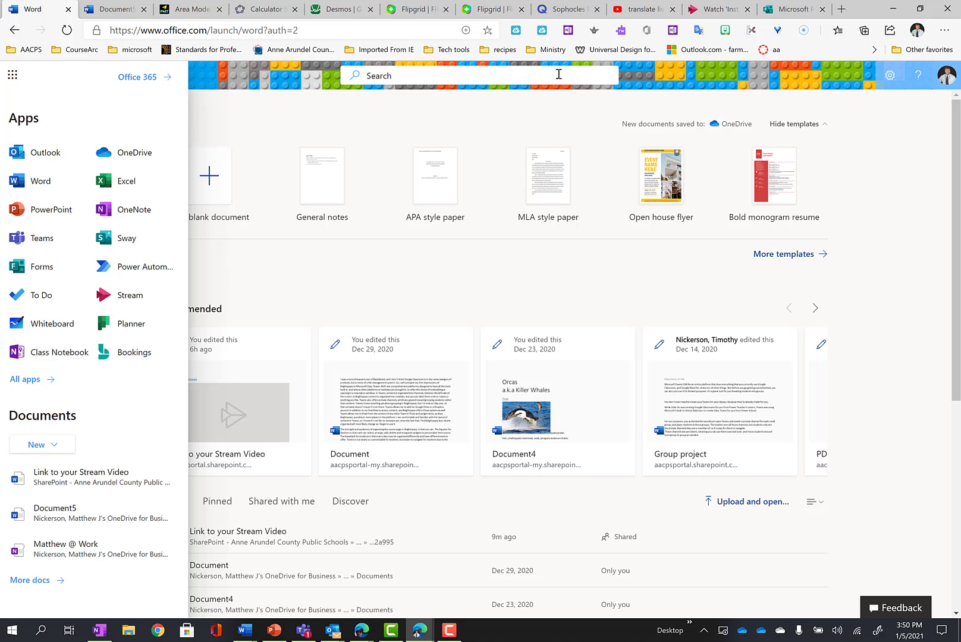
Switch to Document5 in online Word and look over its resource links and the embedded YouTube and Stream videos
click(119, 17)
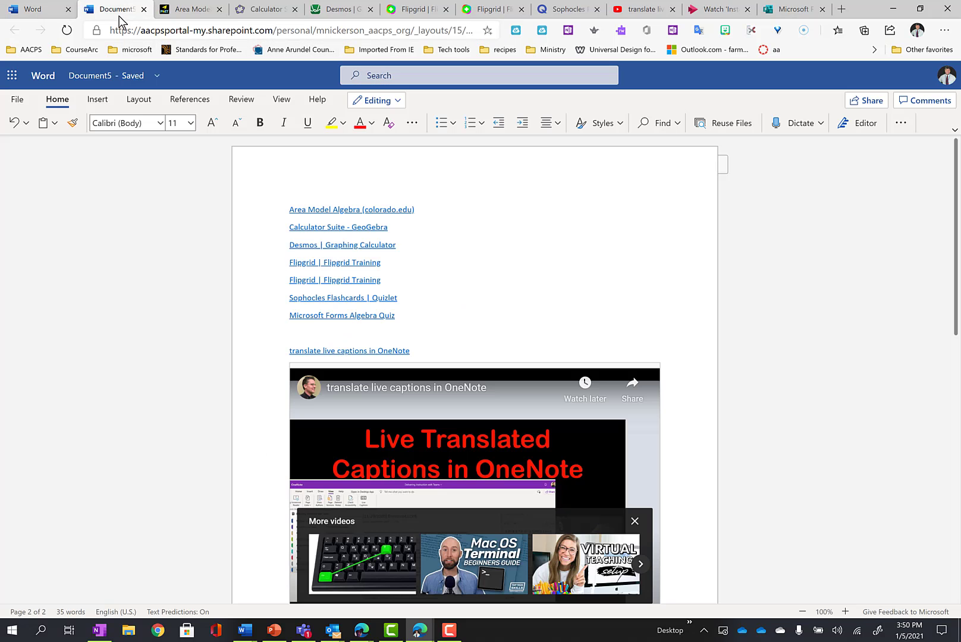
scroll(494, 342, down, 10)
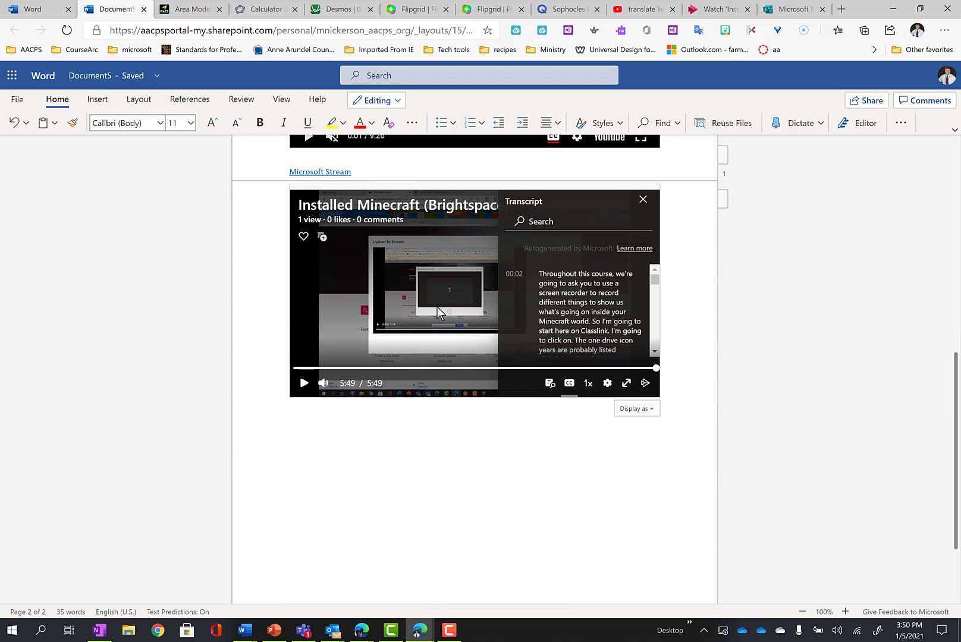
click(294, 453)
scroll(476, 279, up, 7)
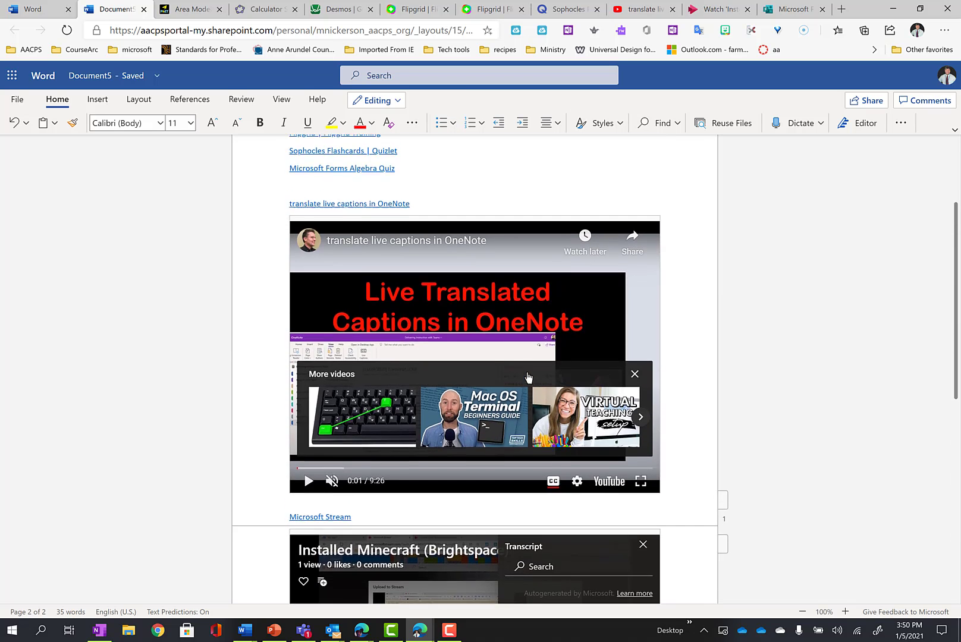